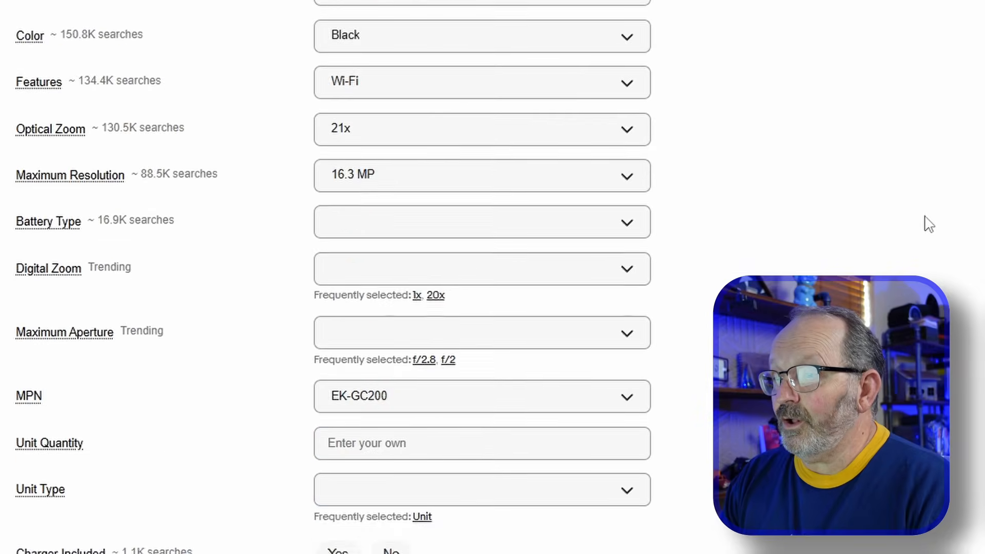
# Save the Samsung camera listing as a draft for later
pyautogui.scroll(-15, 871, 259)
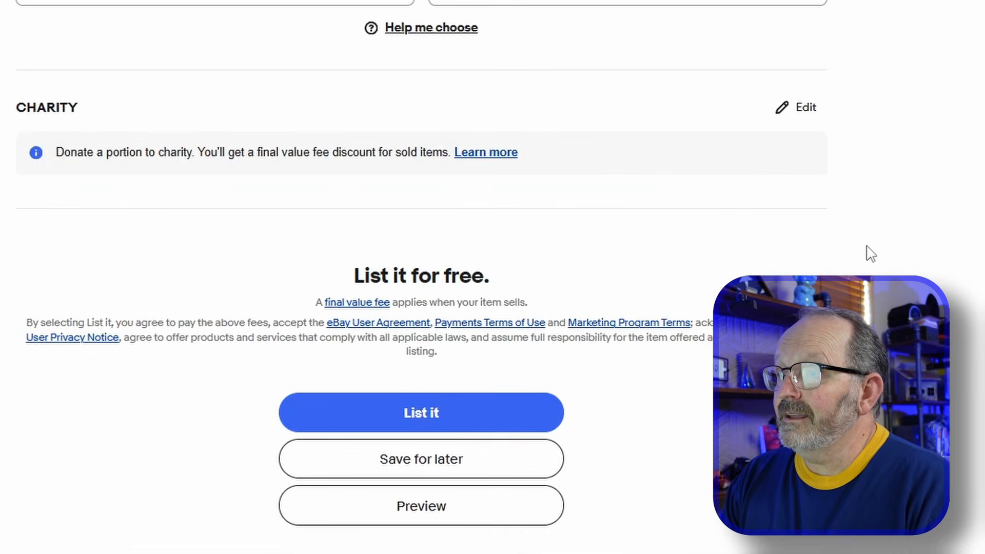
pyautogui.click(461, 471)
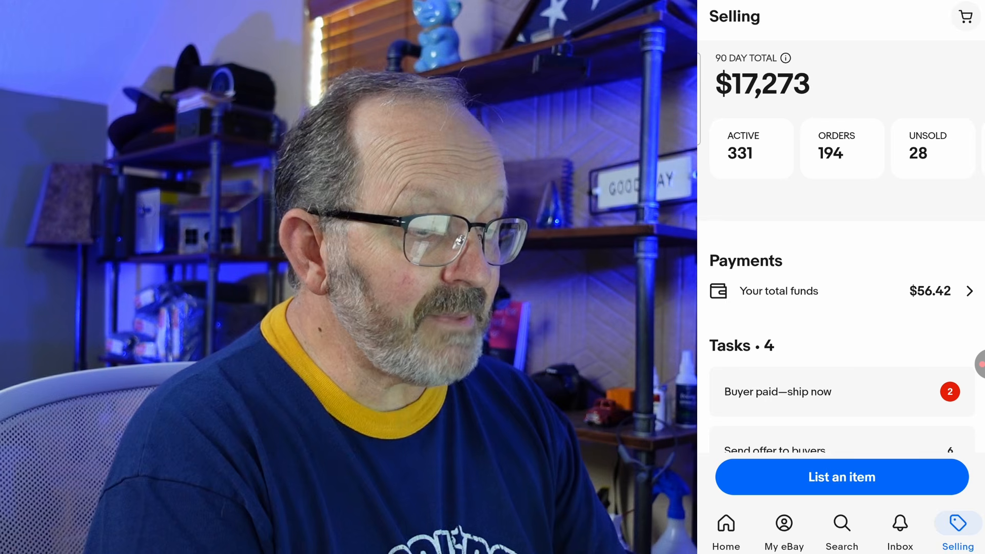
# In the eBay mobile app, add the nine Samsung camera photos to the saved draft, starting with the front view
pyautogui.scroll(-8, 841, 257)
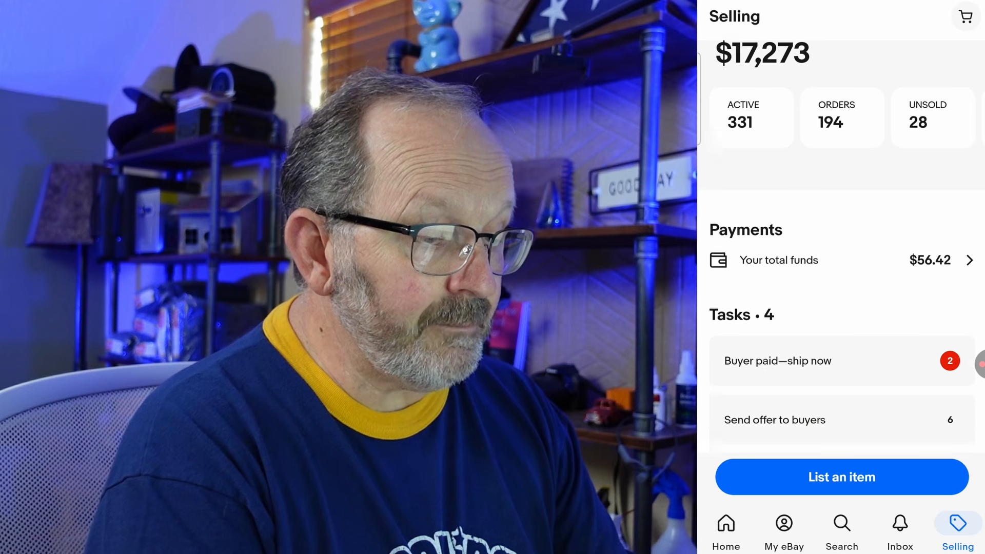
pyautogui.scroll(-1, 841, 257)
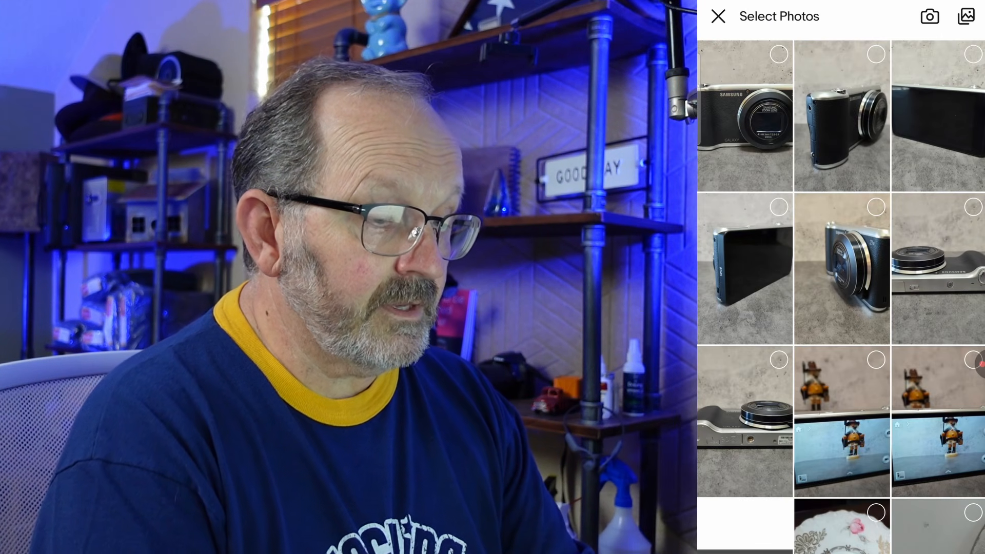
pyautogui.click(779, 54)
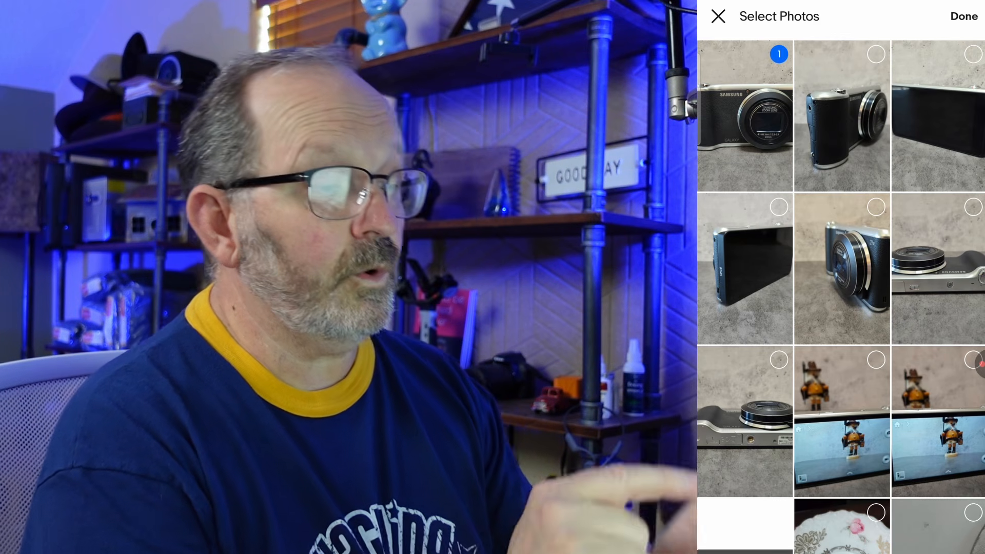
pyautogui.click(876, 54)
pyautogui.click(973, 54)
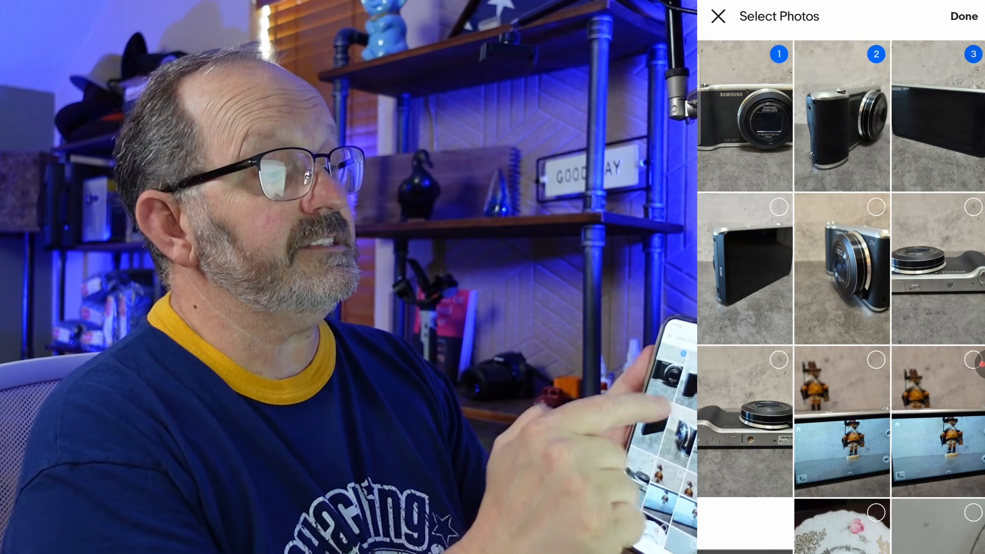
pyautogui.click(779, 207)
pyautogui.click(877, 207)
pyautogui.click(973, 207)
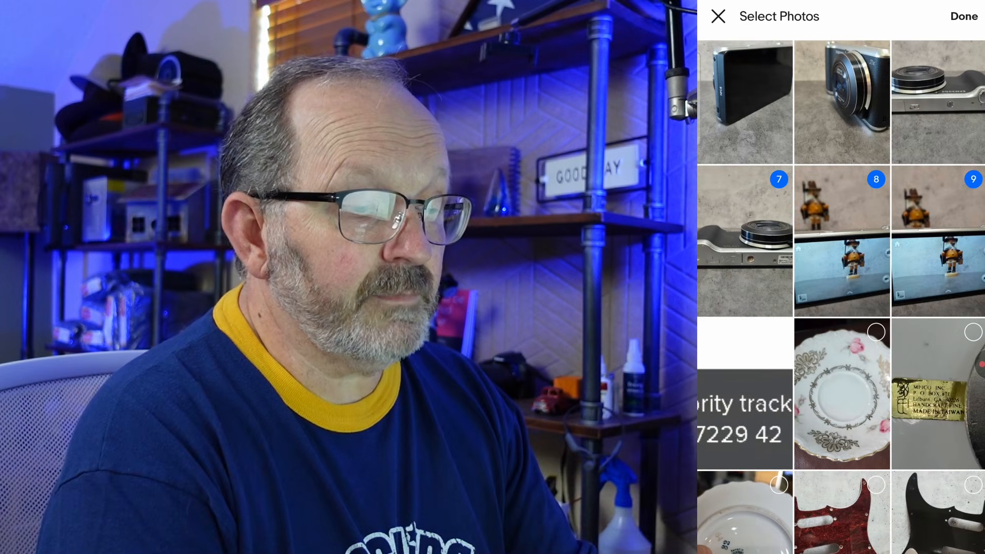
pyautogui.click(964, 16)
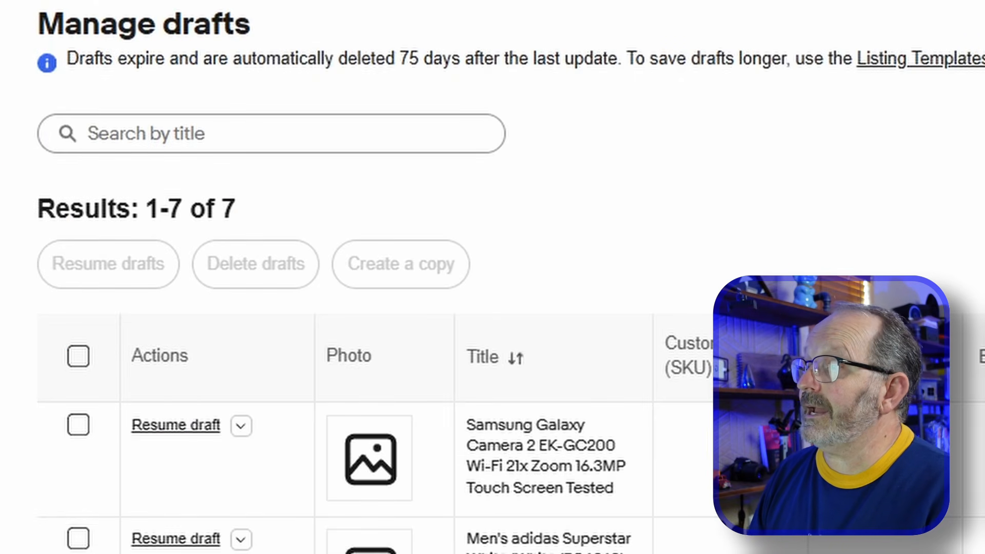
# Back in eBay's desktop site, resume the Samsung Galaxy Camera 2 draft and try the automatic enhancement on its main photo
pyautogui.click(199, 428)
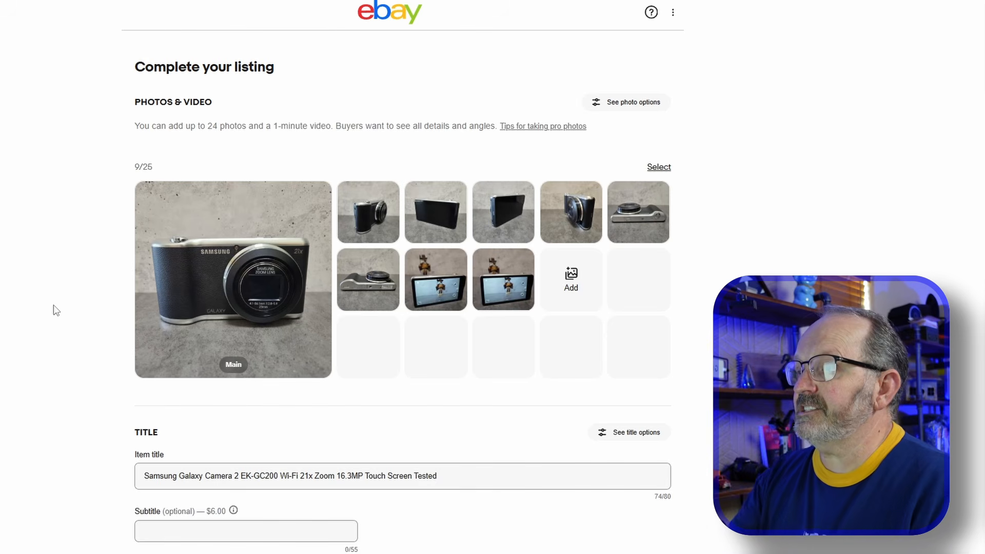
pyautogui.moveTo(258, 328)
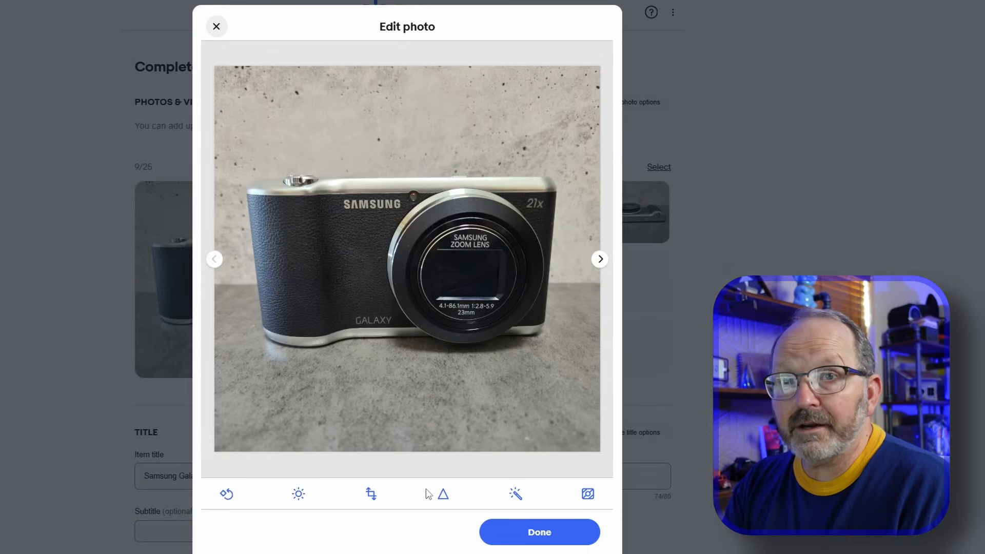
pyautogui.click(516, 496)
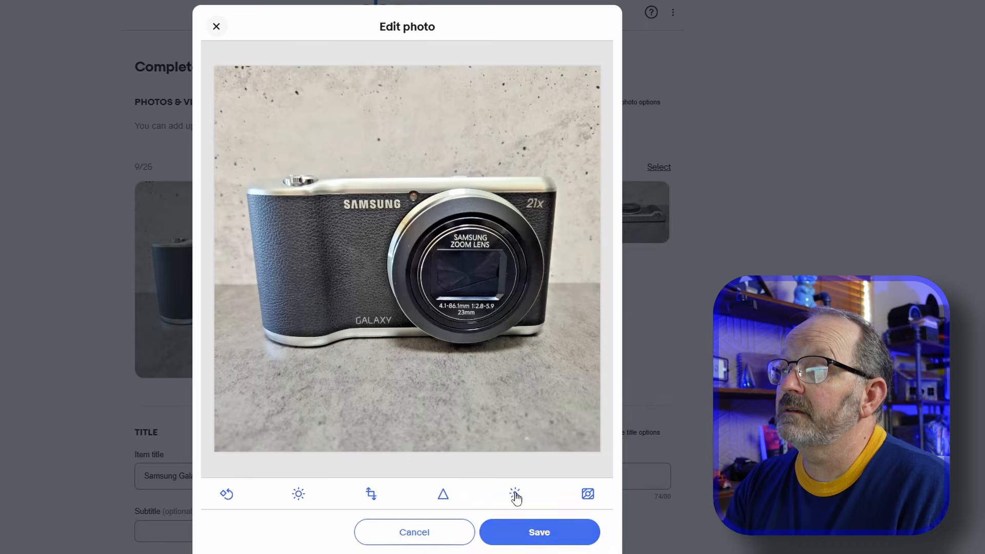
pyautogui.click(418, 536)
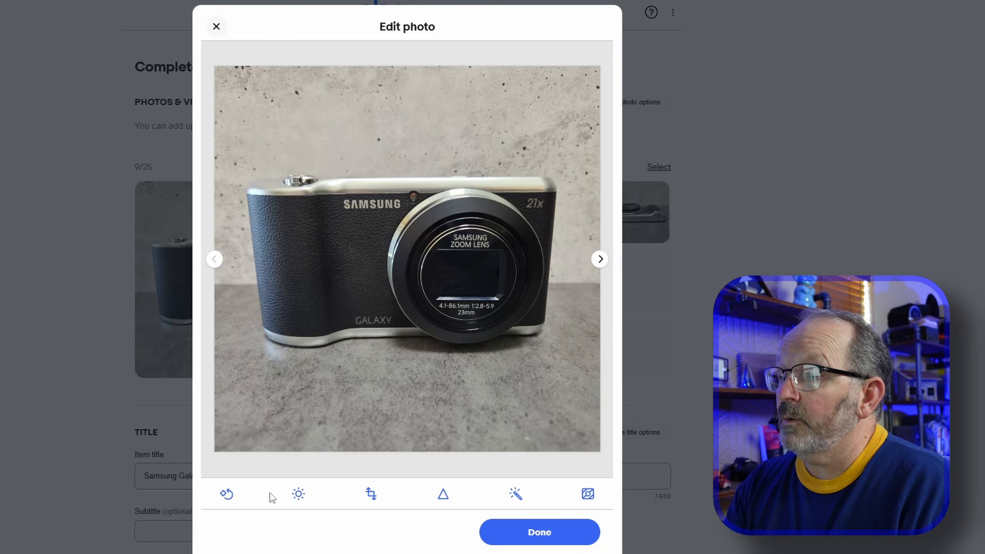
# Crop the main photo more tightly around the camera on all sides and save the edited photo
pyautogui.click(371, 495)
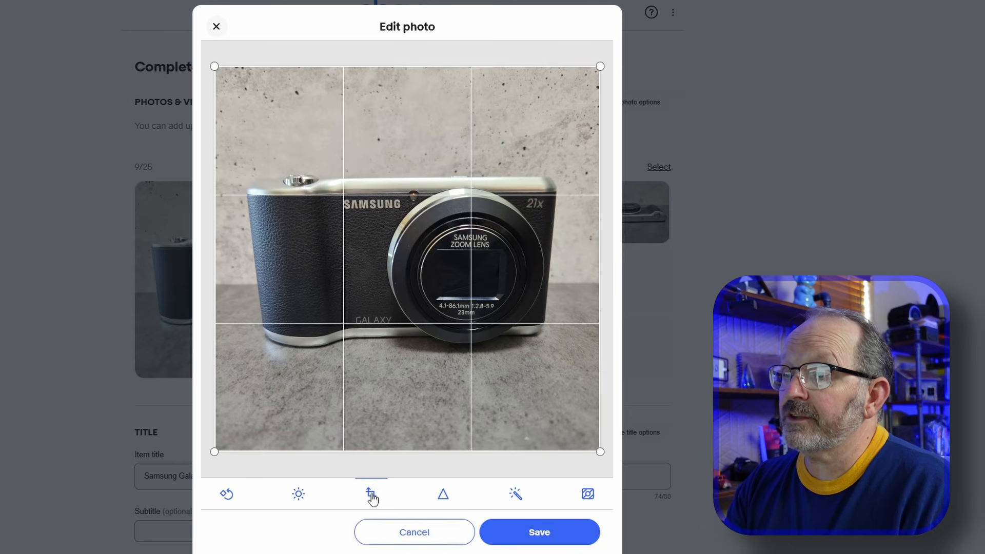
pyautogui.moveTo(600, 452); pyautogui.dragTo(562, 393)
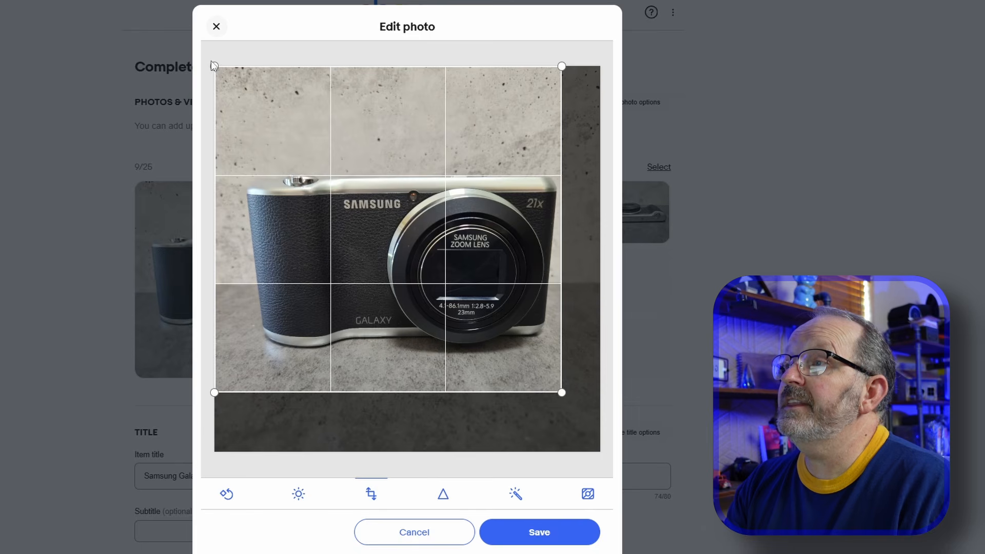
pyautogui.moveTo(215, 66); pyautogui.dragTo(245, 86)
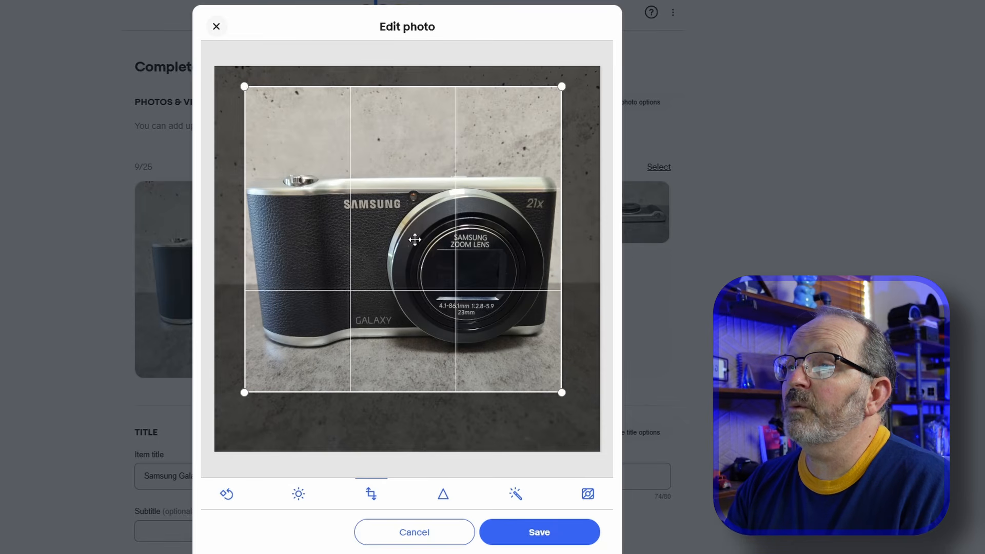
pyautogui.moveTo(416, 240); pyautogui.dragTo(413, 249)
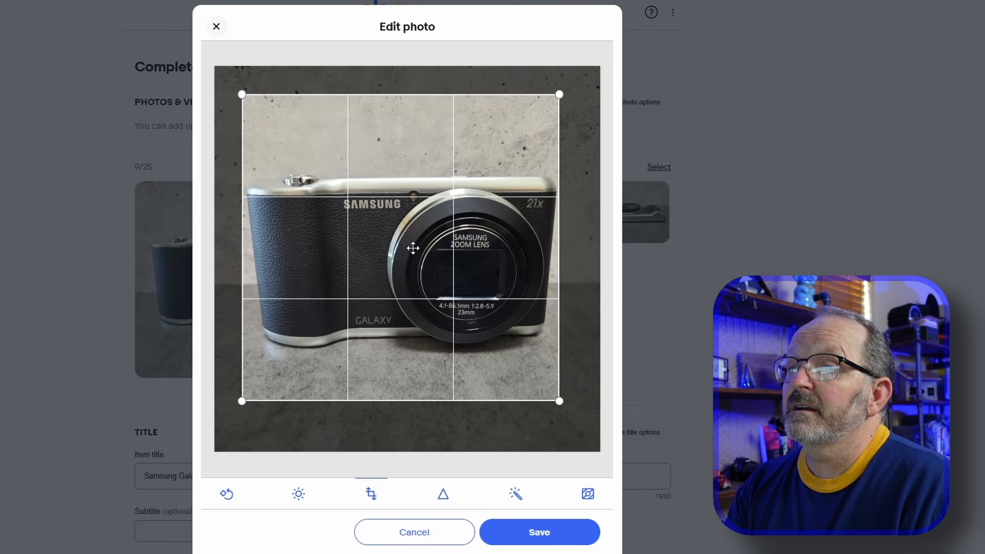
pyautogui.click(562, 534)
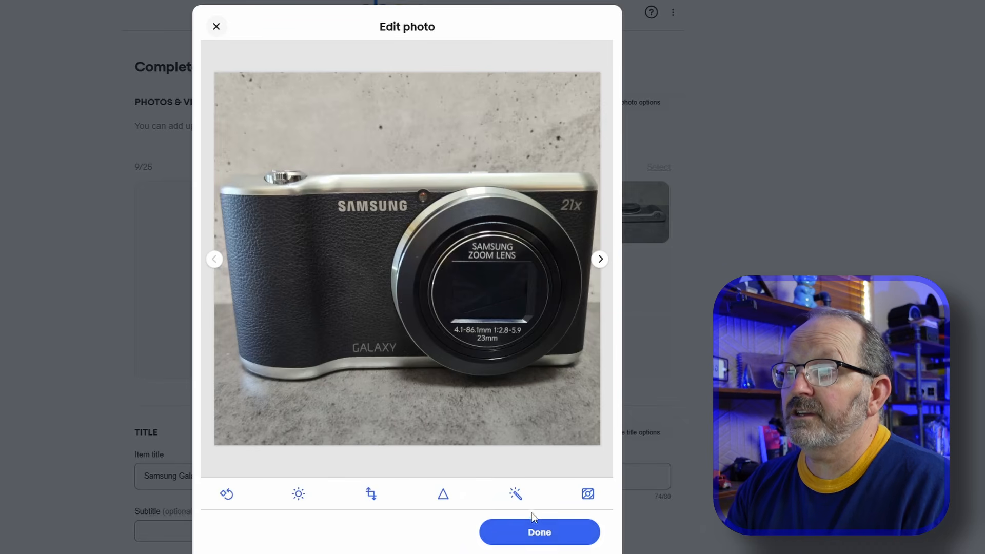
pyautogui.click(544, 532)
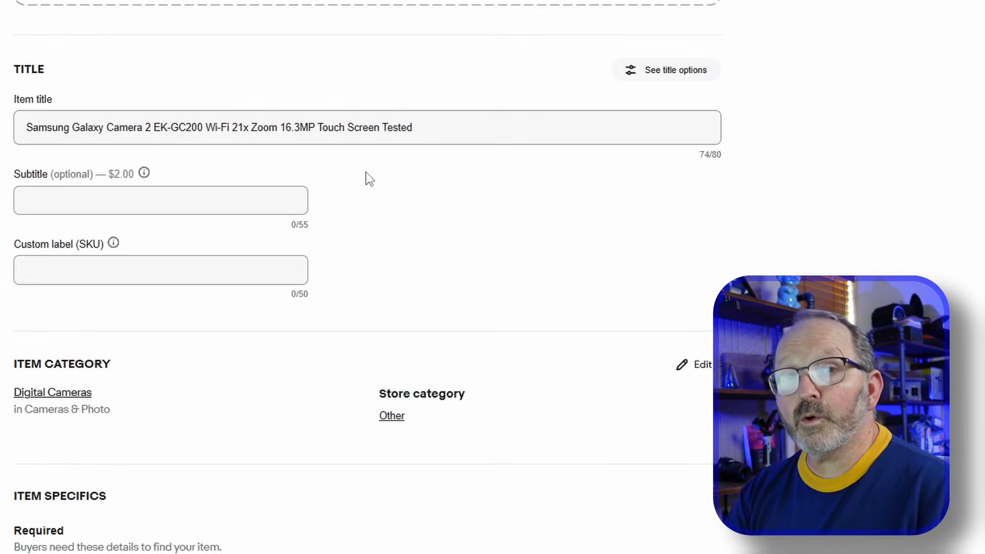
# In the item specifics, set the color to Black and the UPC to N/A
pyautogui.scroll(-6, 254, 272)
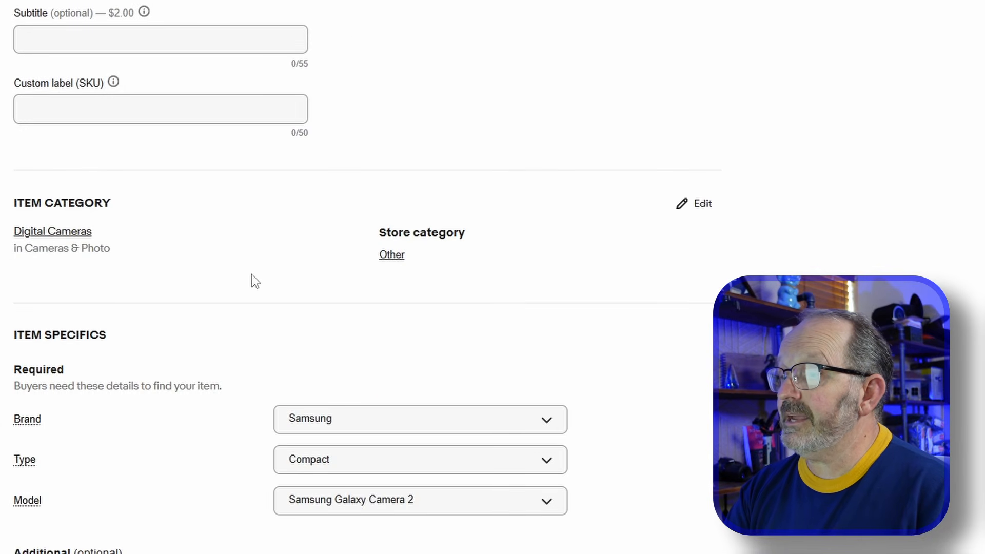
pyautogui.scroll(-6, 201, 257)
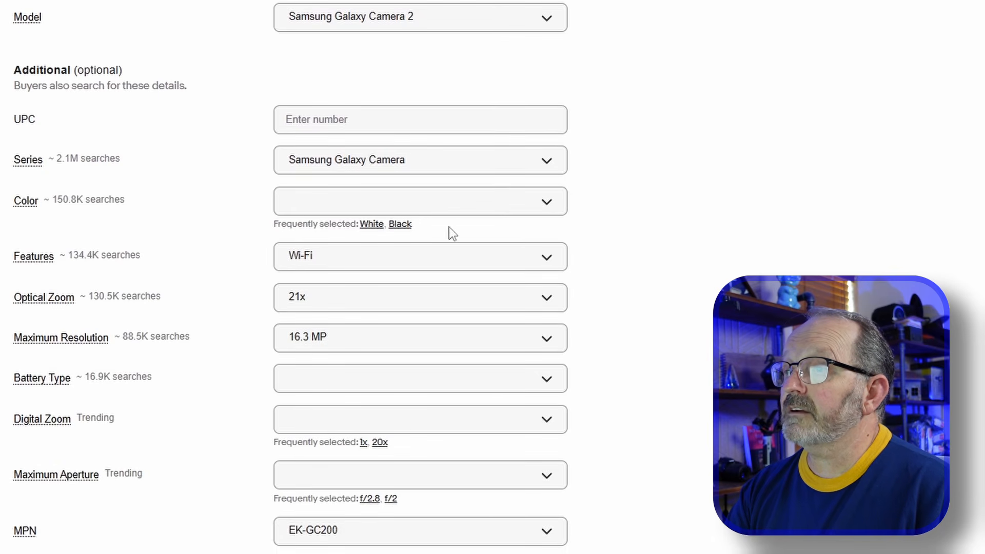
pyautogui.click(401, 225)
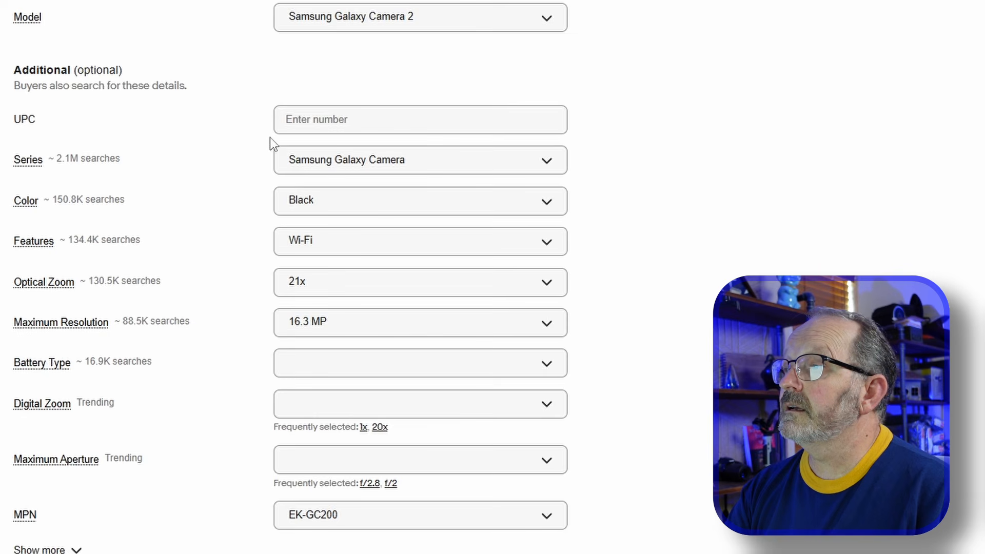
pyautogui.click(281, 129)
pyautogui.click(361, 160)
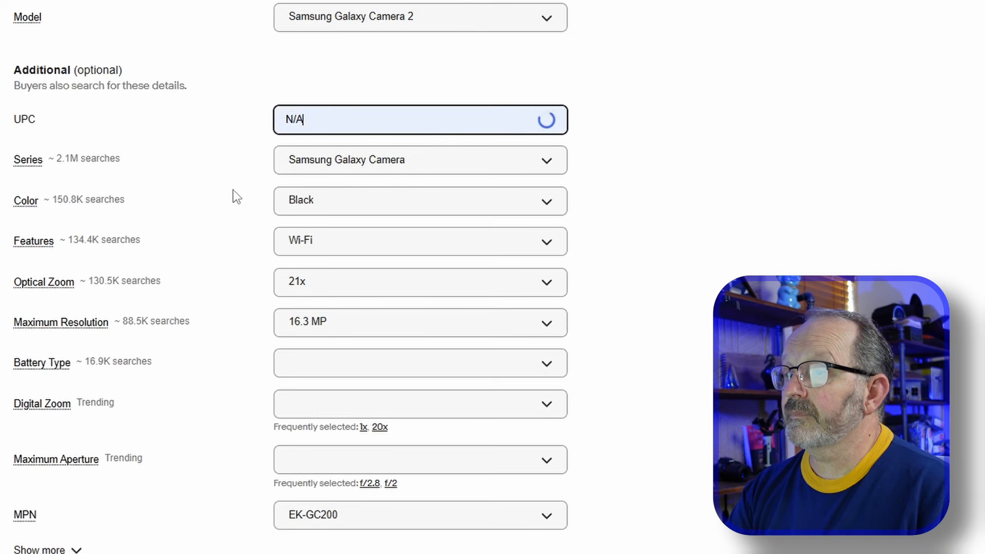
# Set the item condition to Used with the condition description "Very nice used condition. Tested and working."
pyautogui.scroll(-5, 229, 189)
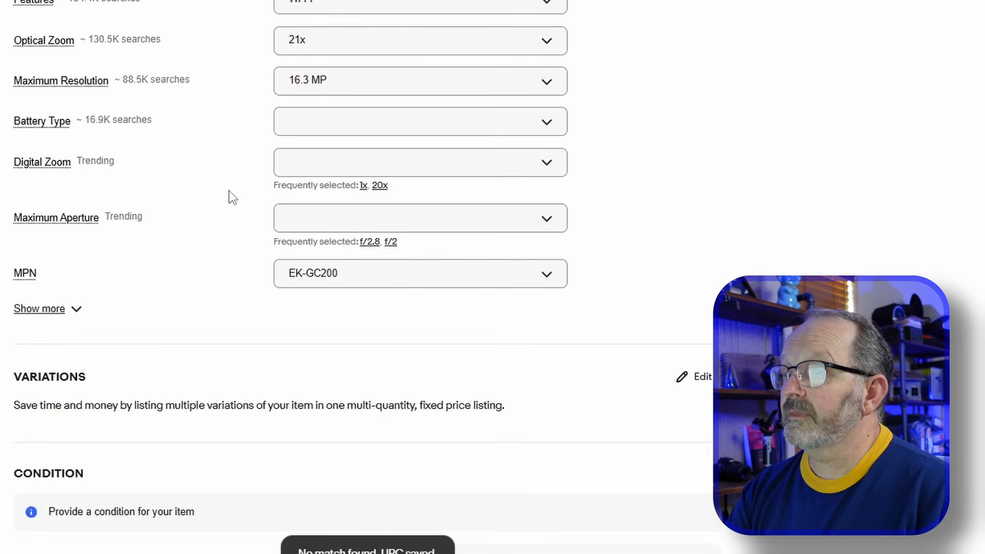
pyautogui.scroll(-5, 228, 190)
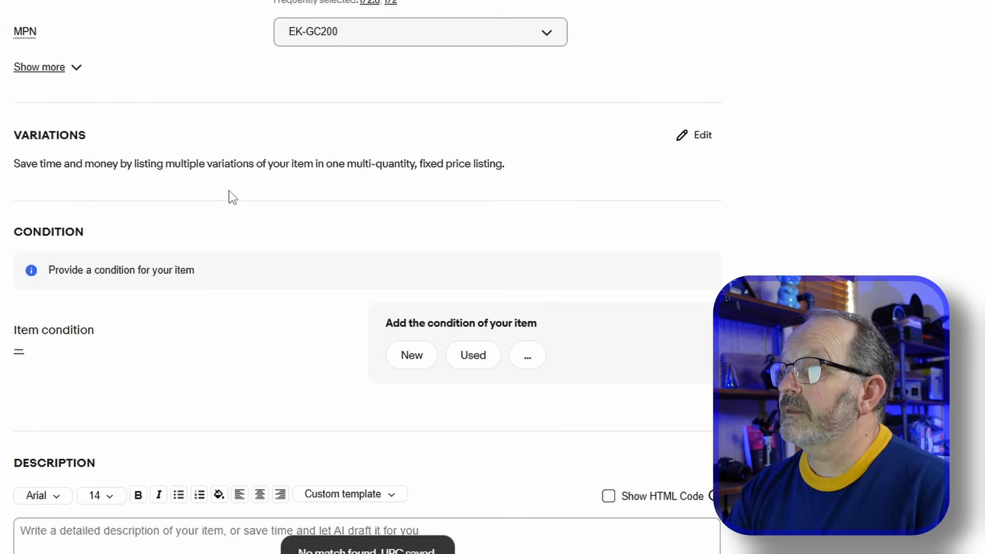
pyautogui.click(73, 71)
pyautogui.scroll(-3, 473, 183)
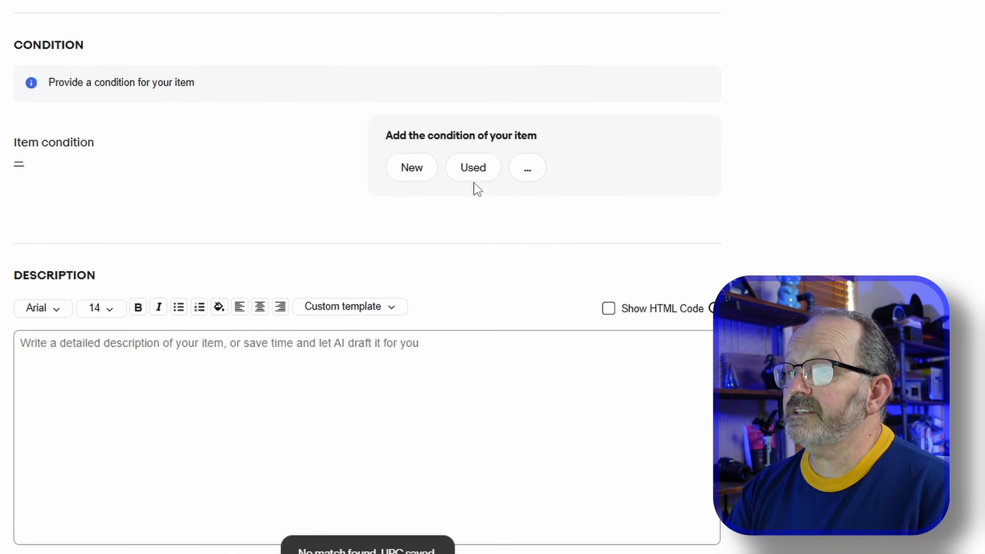
pyautogui.click(472, 172)
pyautogui.click(127, 170)
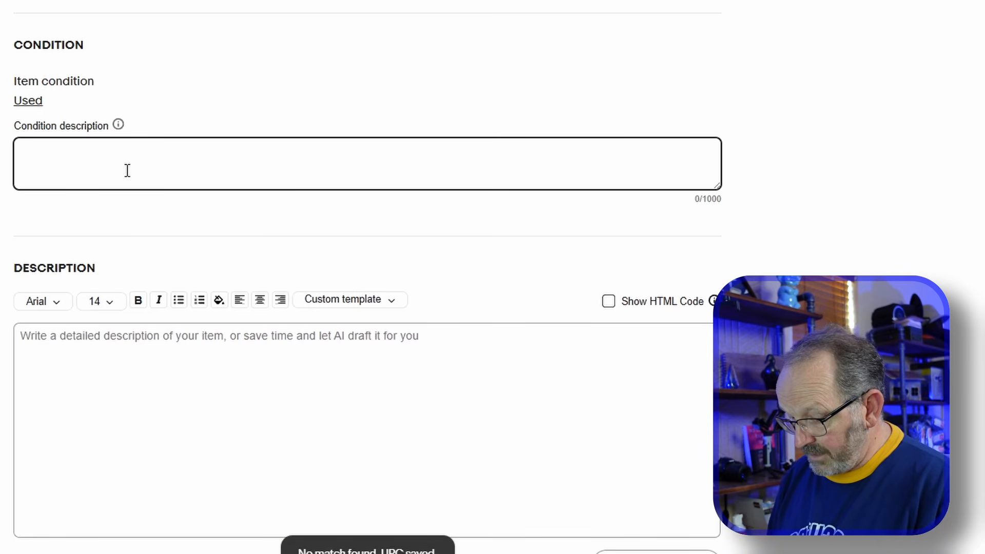
pyautogui.write('Very nice used')
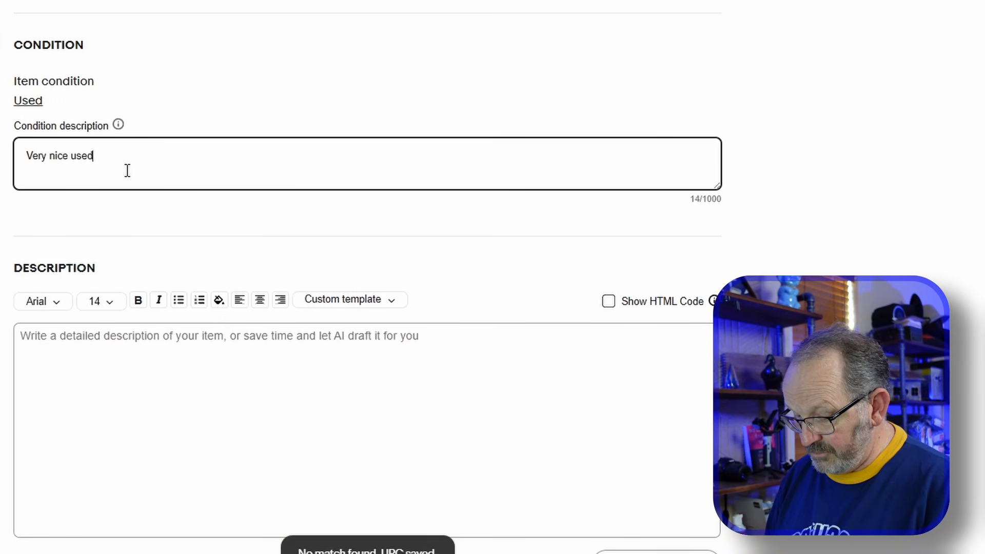
pyautogui.write(' condition.')
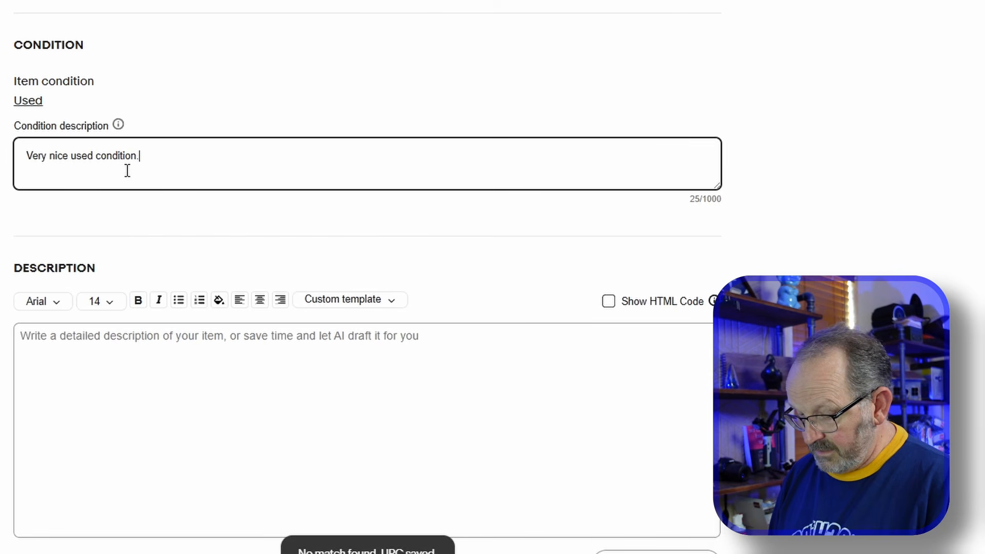
pyautogui.write(' Tested and wor')
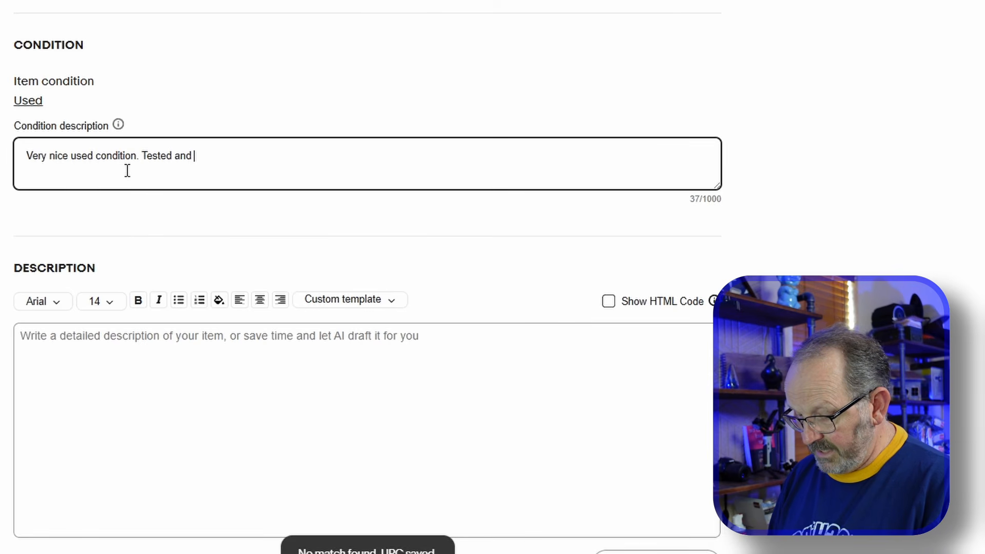
pyautogui.write('king.')
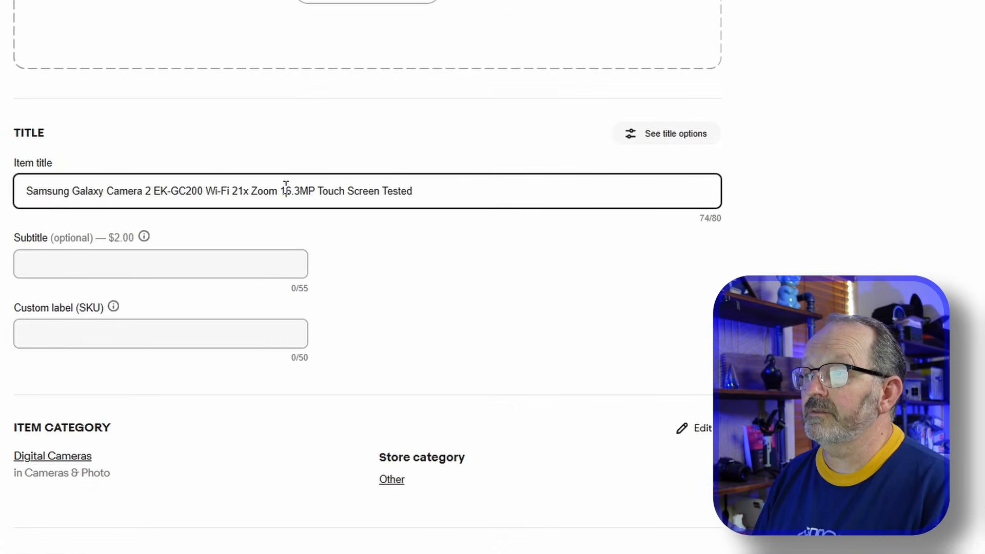
# Copy the full item title and paste it as the first line of the listing description
pyautogui.tripleClick(286, 187)
pyautogui.hotkey('ctrl', 'c')
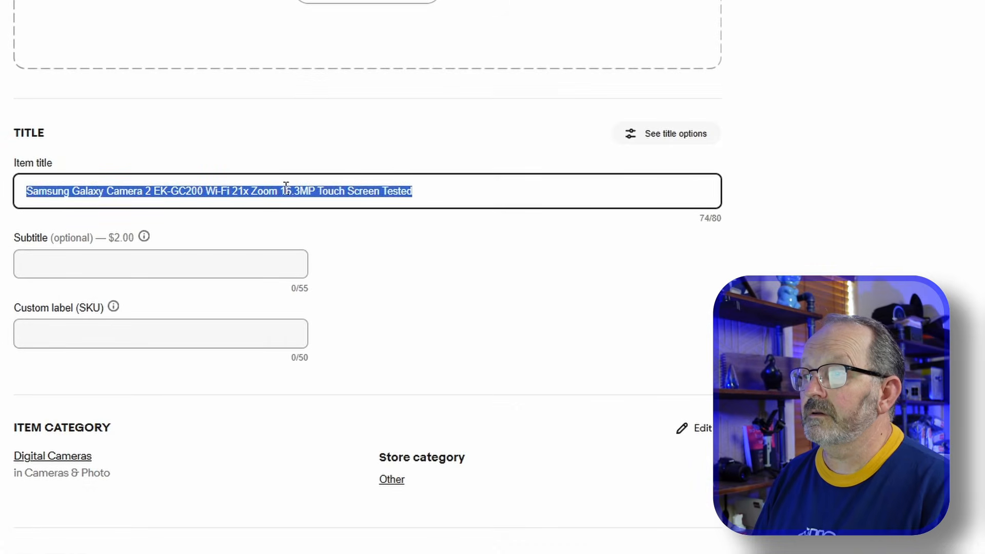
pyautogui.rightClick(295, 195)
pyautogui.press('Escape')
pyautogui.scroll(-20, 168, 342)
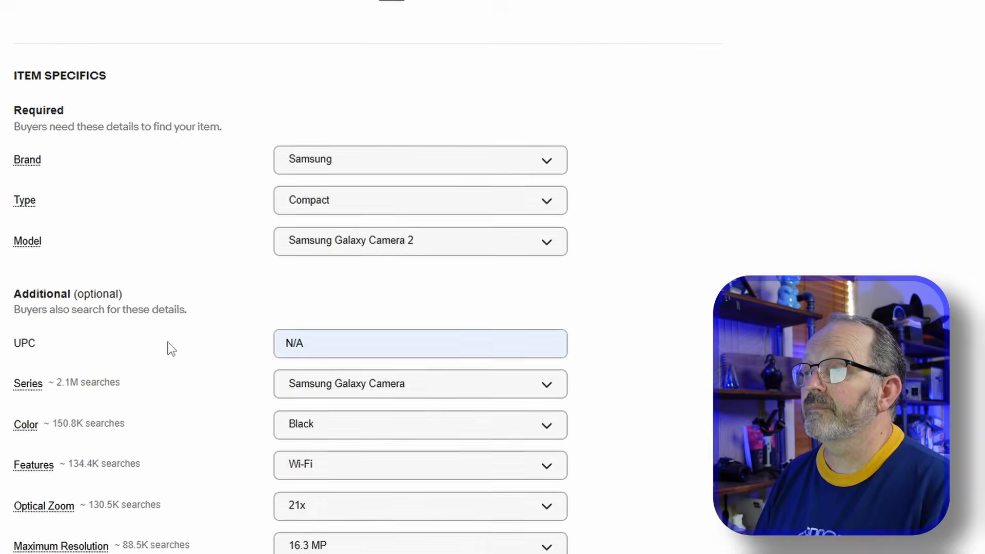
pyautogui.rightClick(85, 422)
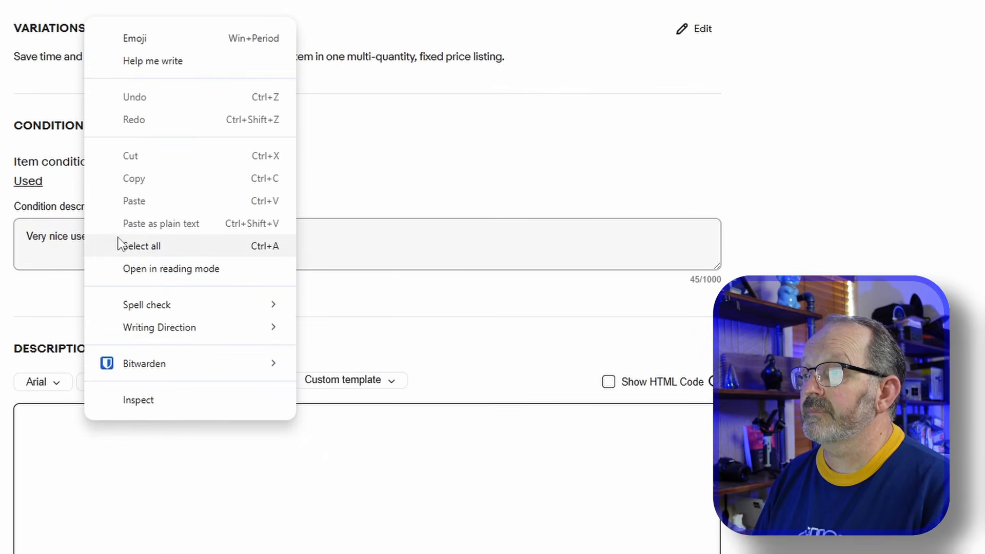
pyautogui.click(53, 422)
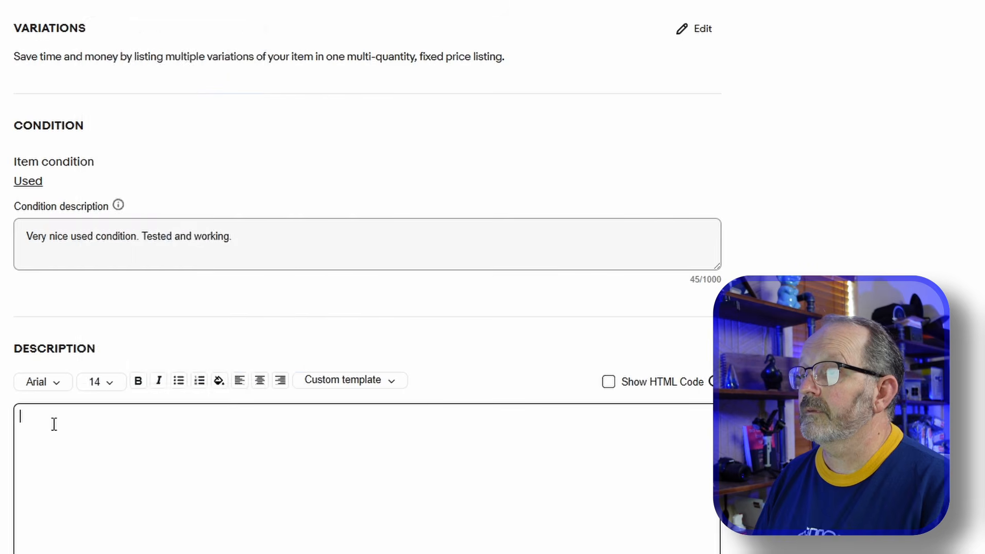
pyautogui.rightClick(52, 422)
pyautogui.click(116, 201)
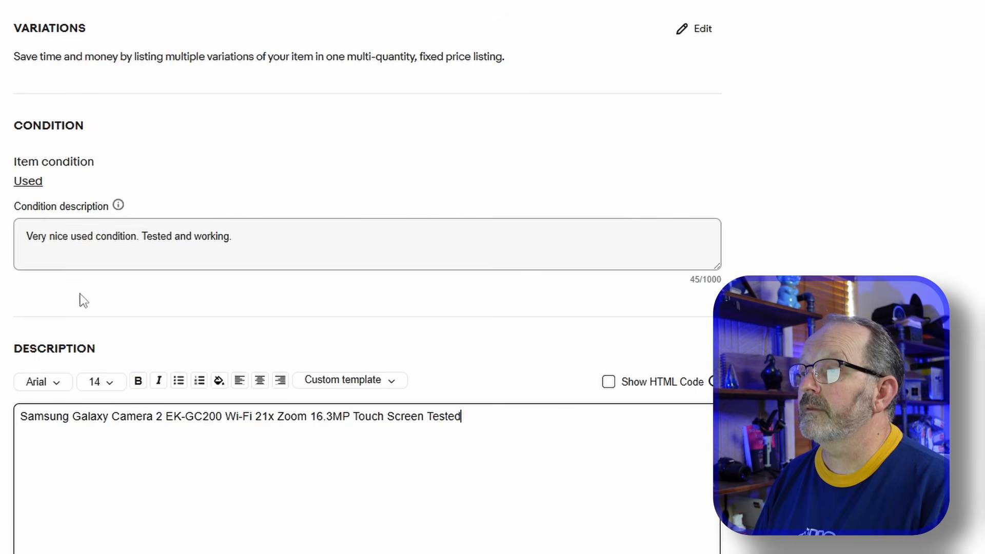
# Copy the full condition description text and paste it on a new line below the title in the listing description
pyautogui.doubleClick(98, 237)
pyautogui.tripleClick(106, 234)
pyautogui.hotkey('ctrl', 'c')
pyautogui.rightClick(113, 239)
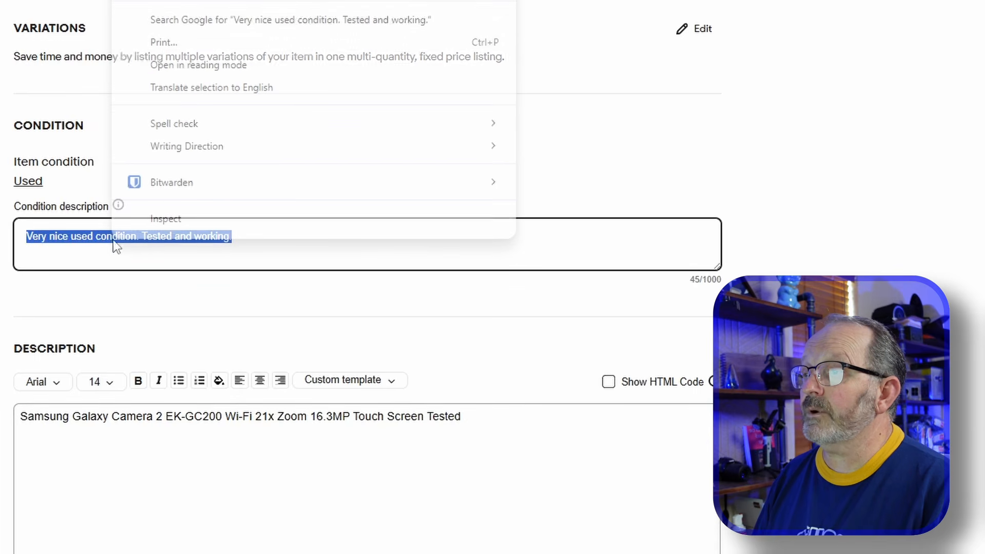
pyautogui.press('Escape')
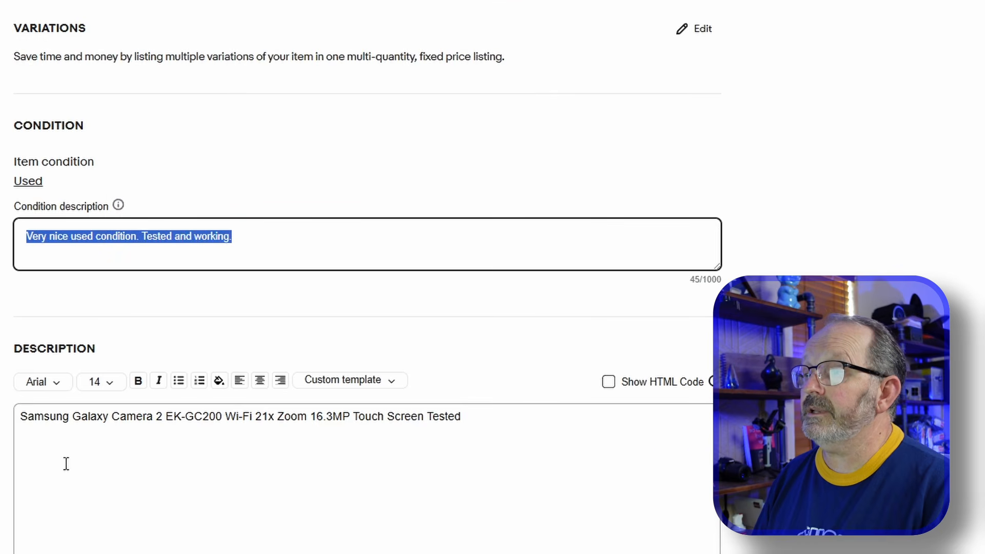
pyautogui.click(62, 440)
pyautogui.click(478, 415)
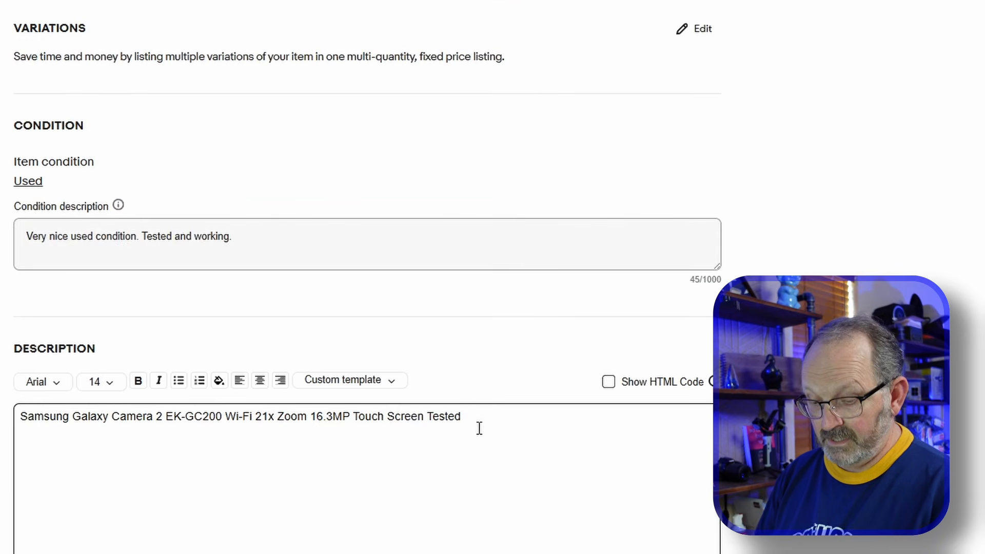
pyautogui.press('Return')
pyautogui.rightClick(72, 438)
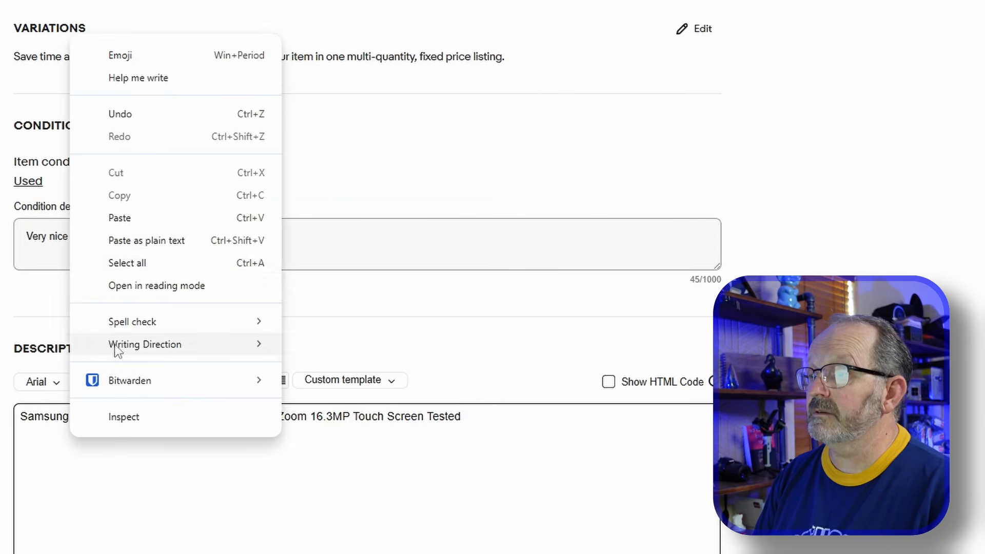
pyautogui.click(121, 218)
# Set the item price to $174.99 and select the eBay Managed Payments policy used by 312 listings
pyautogui.scroll(-1, 282, 378)
pyautogui.scroll(-10, 281, 378)
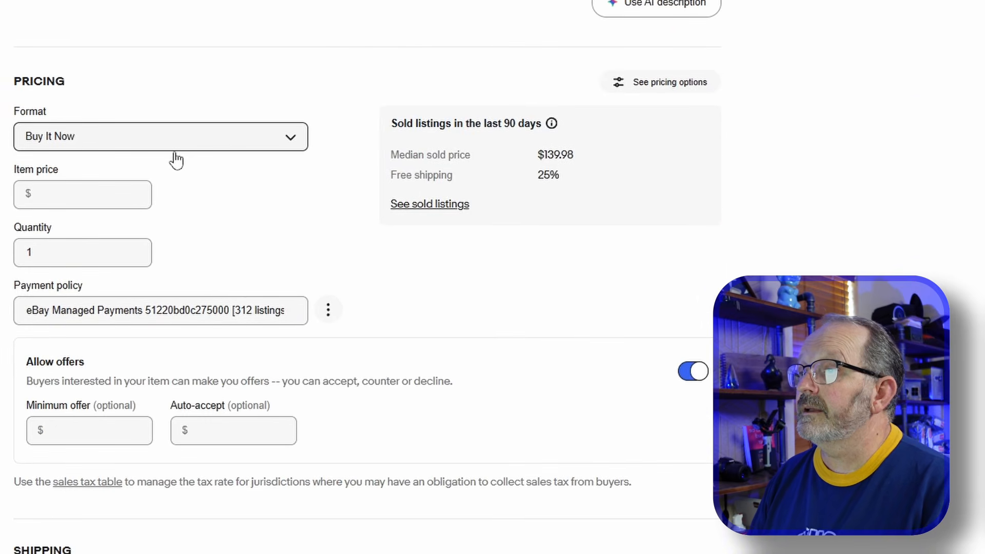
pyautogui.click(74, 199)
pyautogui.write('17')
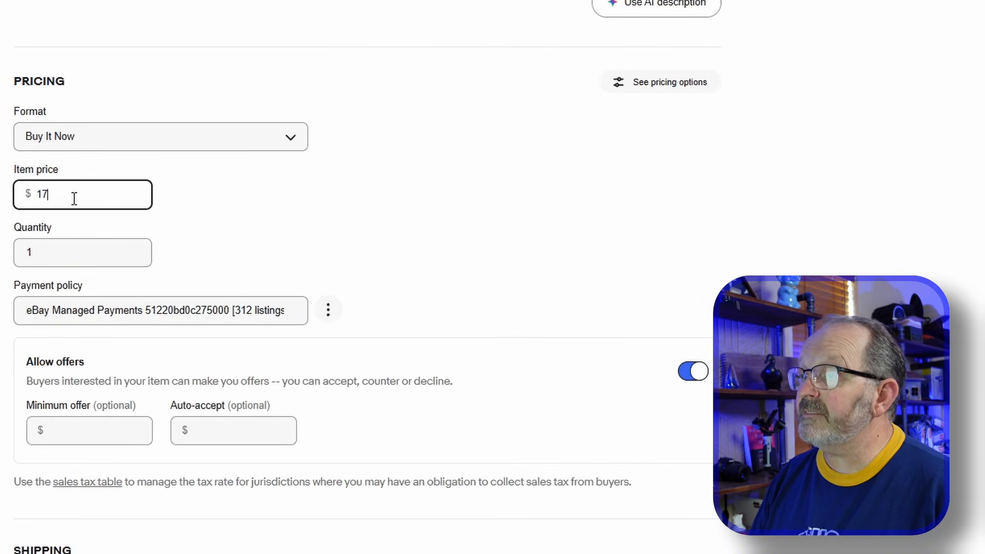
pyautogui.write('4.99')
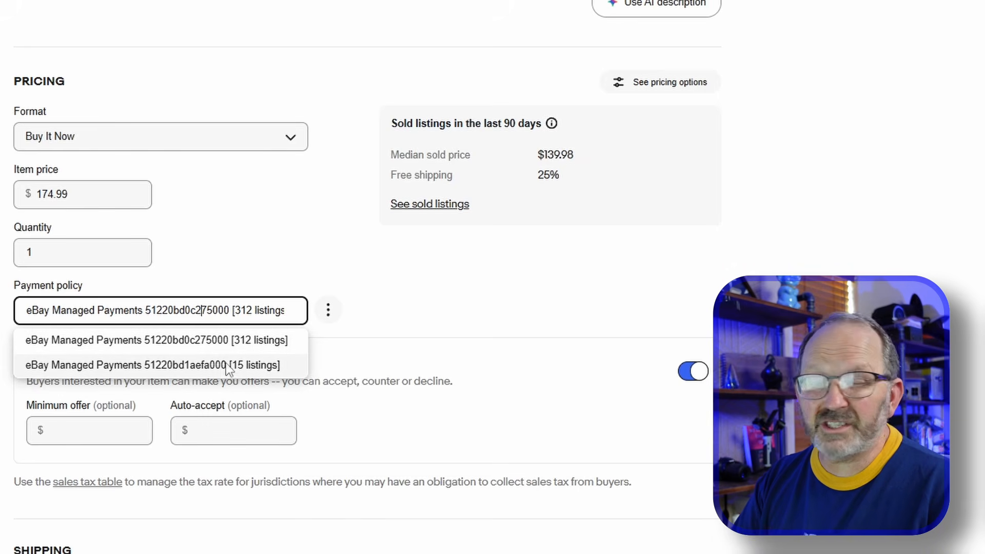
pyautogui.click(196, 340)
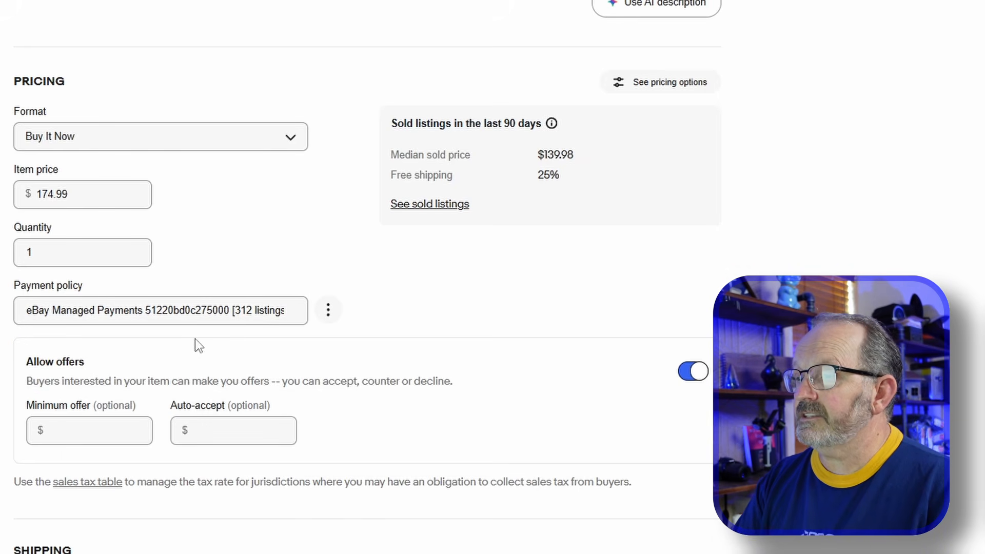
pyautogui.scroll(-3, 248, 364)
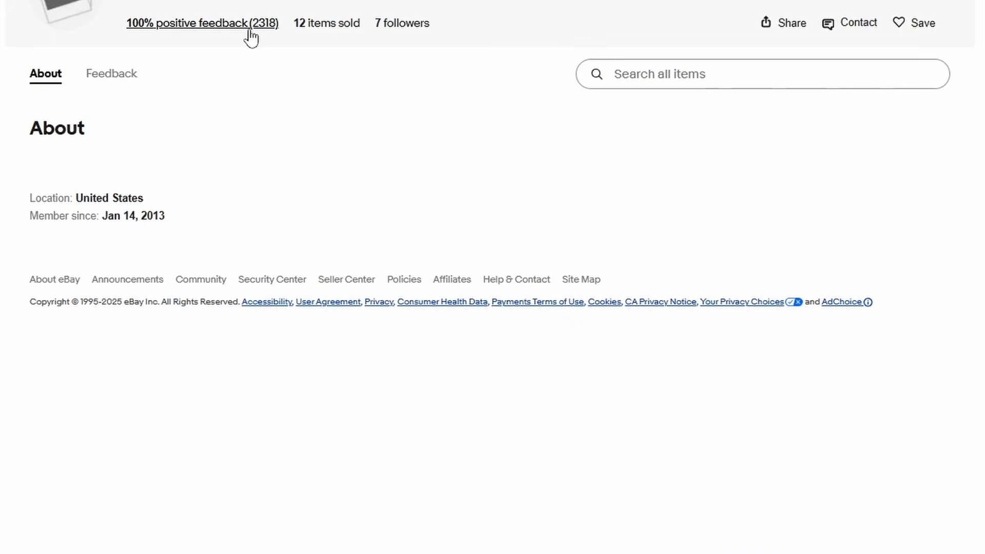
# Open the member's full feedback profile and read through the feedback this member left for others
pyautogui.click(117, 77)
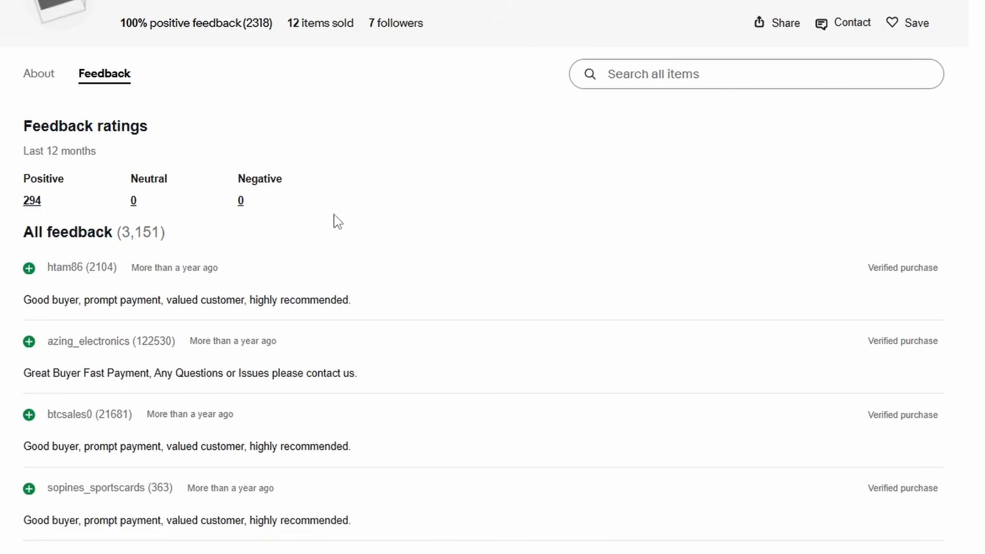
pyautogui.scroll(-3, 370, 246)
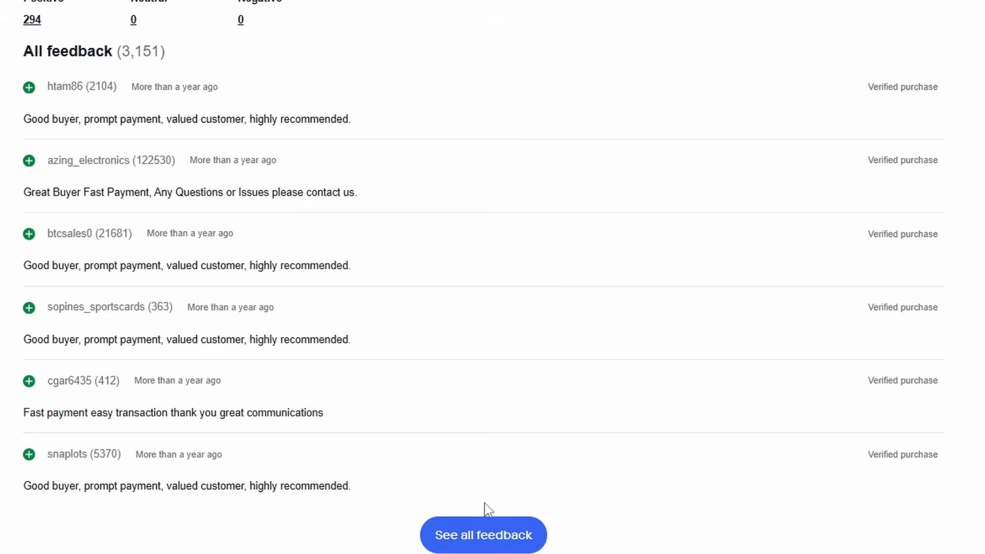
pyautogui.click(505, 539)
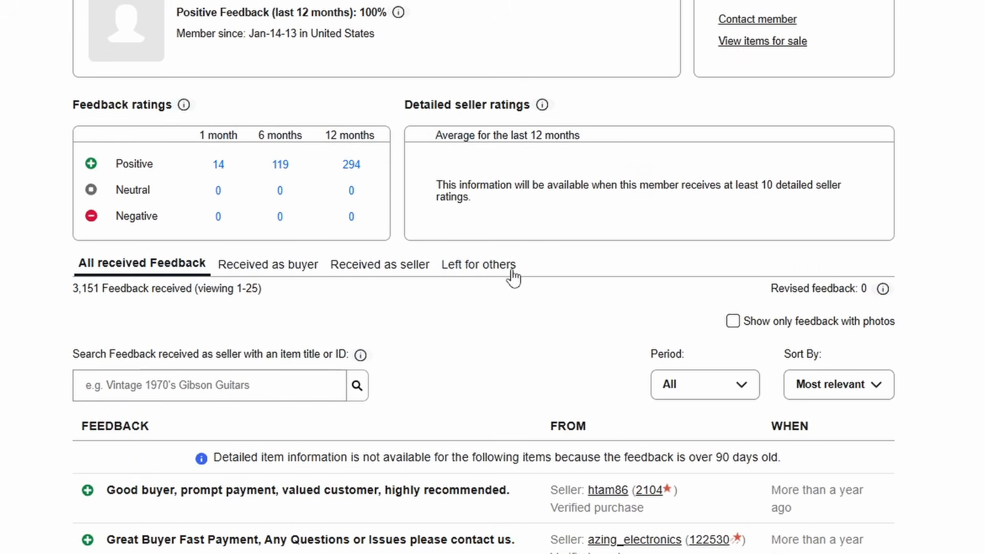
pyautogui.click(479, 265)
pyautogui.scroll(-8, 341, 206)
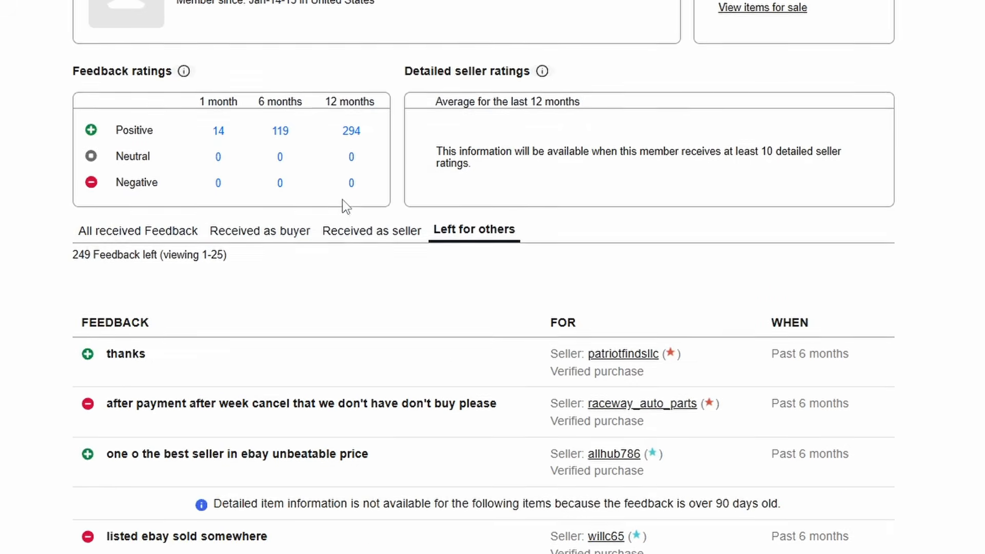
pyautogui.scroll(-12, 334, 207)
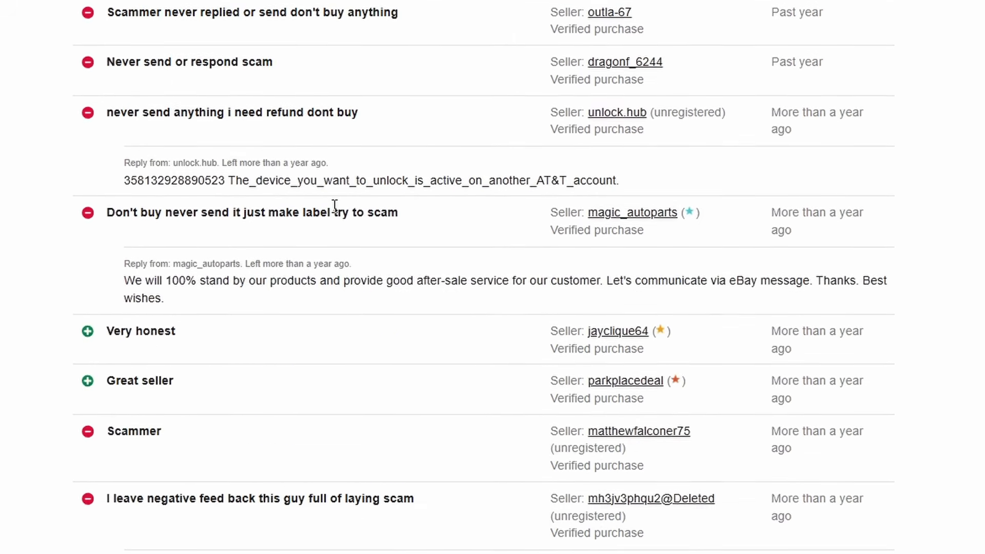
pyautogui.scroll(-7, 335, 211)
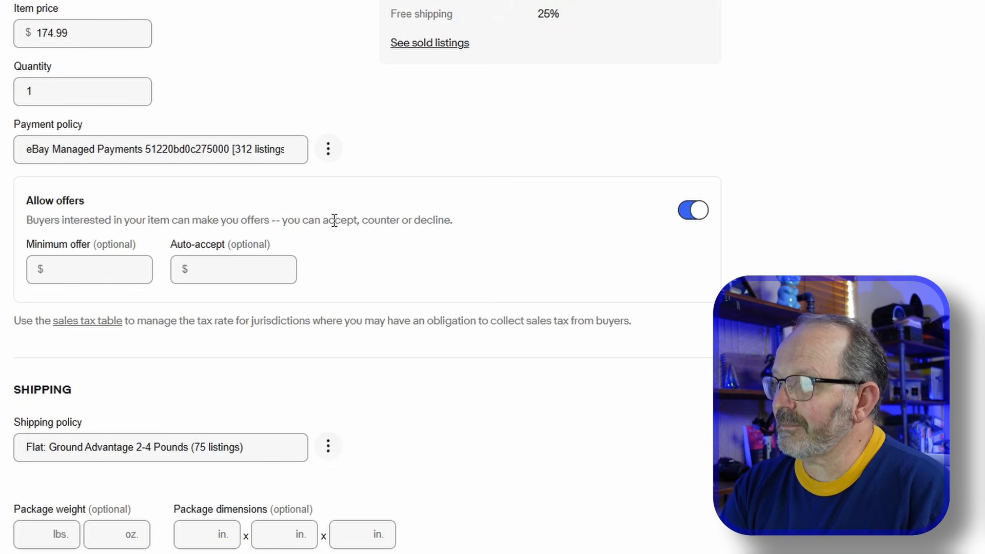
# Keep the Flat: Ground Advantage 2-4 Pounds shipping policy and enter a package weight of 4 lbs and dimensions of 10 x 10 x 6 in
pyautogui.scroll(-5, 352, 220)
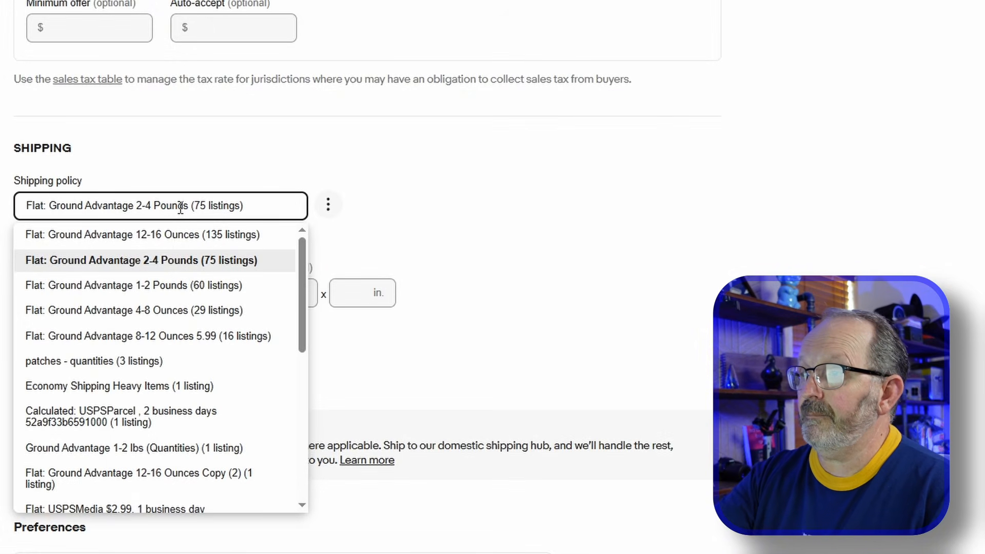
pyautogui.click(403, 217)
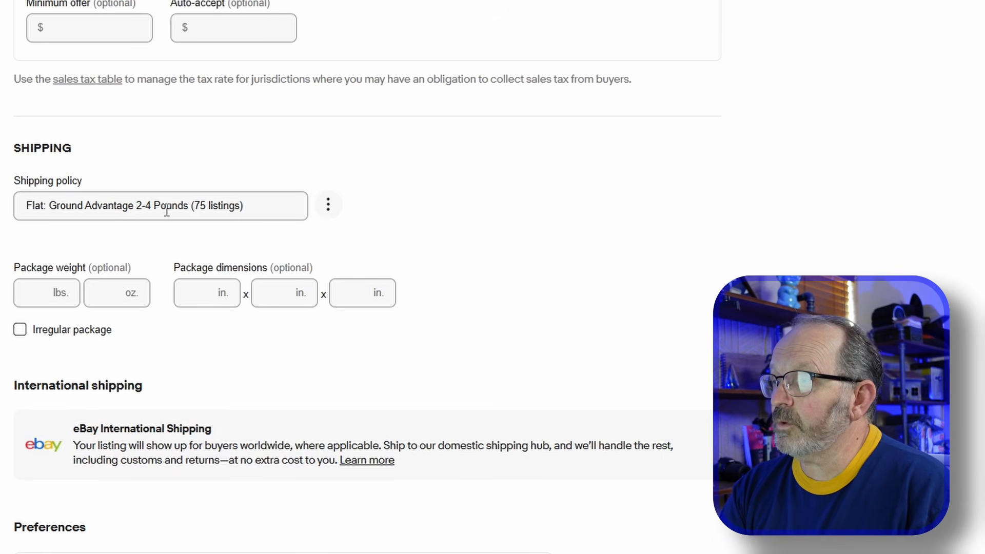
pyautogui.click(36, 292)
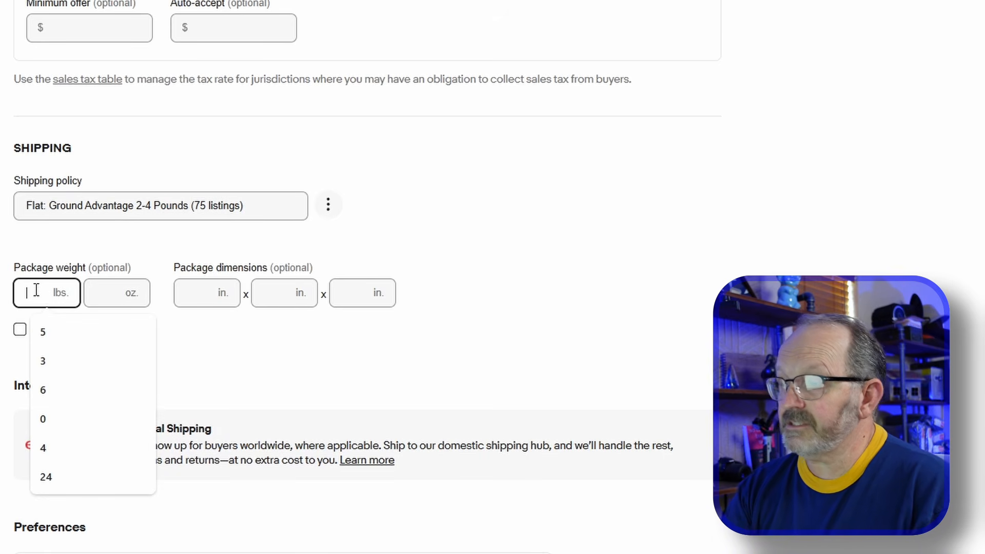
pyautogui.write('4')
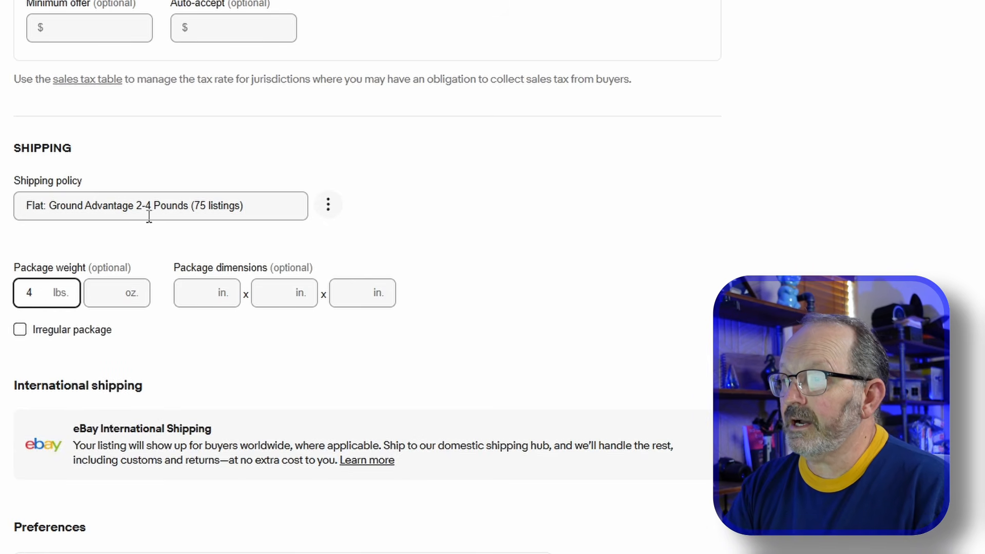
pyautogui.click(190, 296)
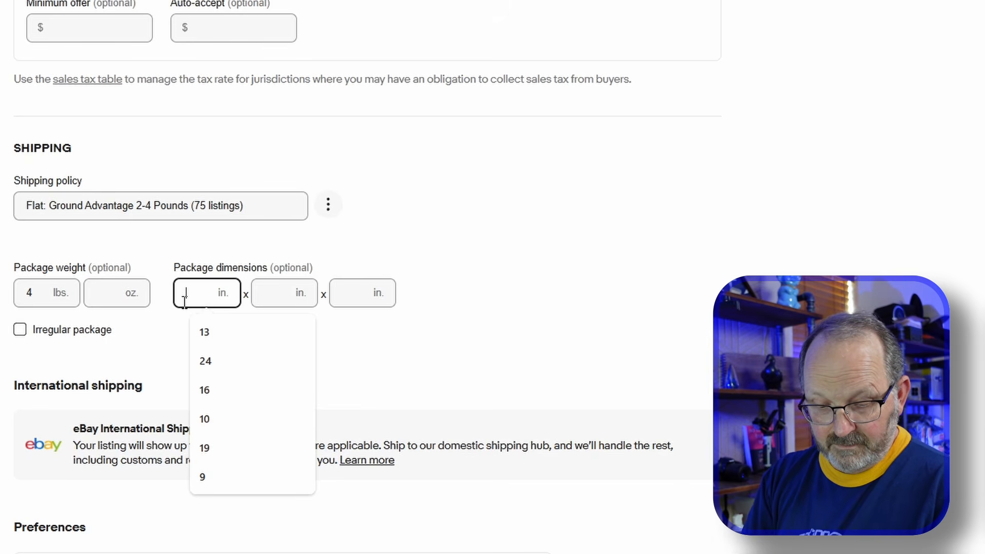
pyautogui.write('10')
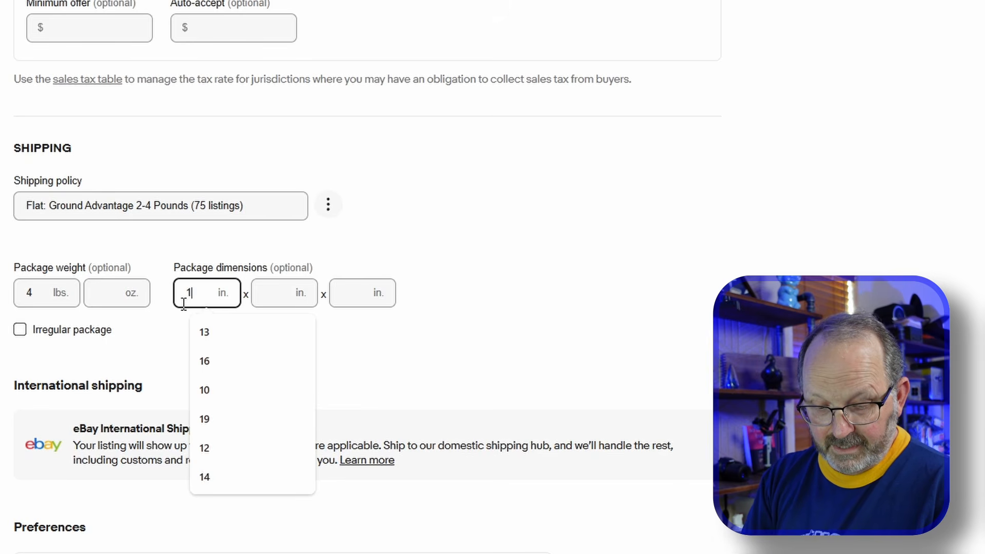
pyautogui.click(263, 290)
pyautogui.write('10')
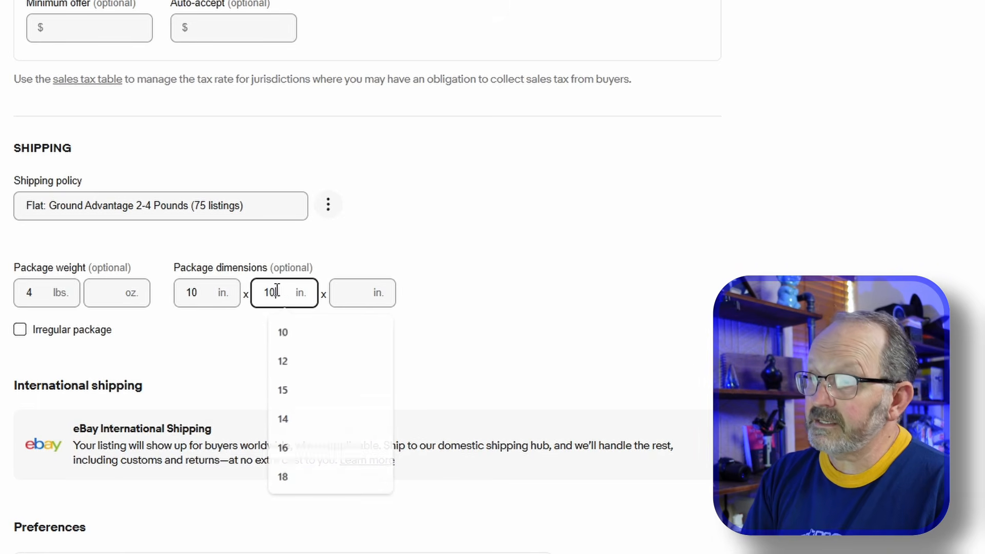
pyautogui.click(353, 293)
pyautogui.write('6')
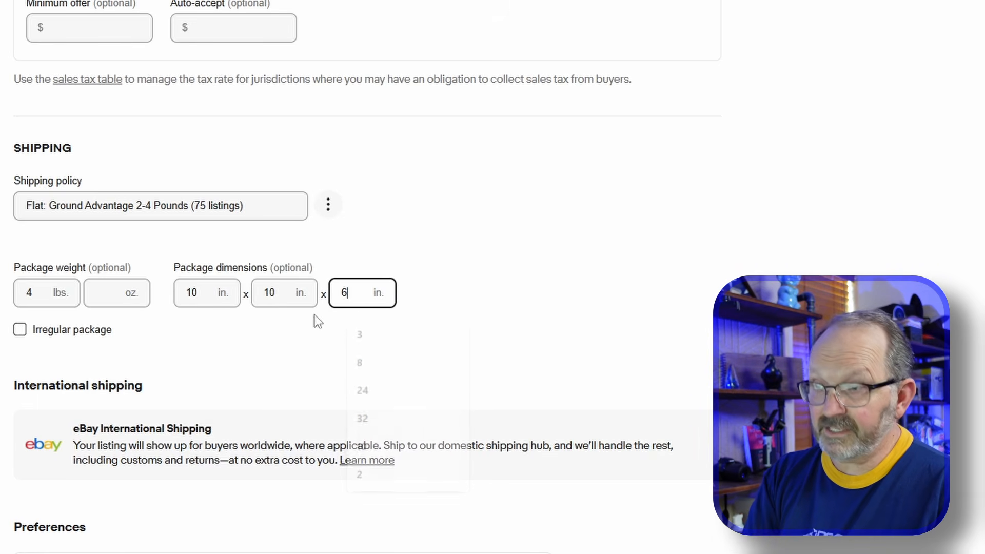
# Review the list of available shipping policies and the listing's item location and return preferences
pyautogui.scroll(-3, 225, 321)
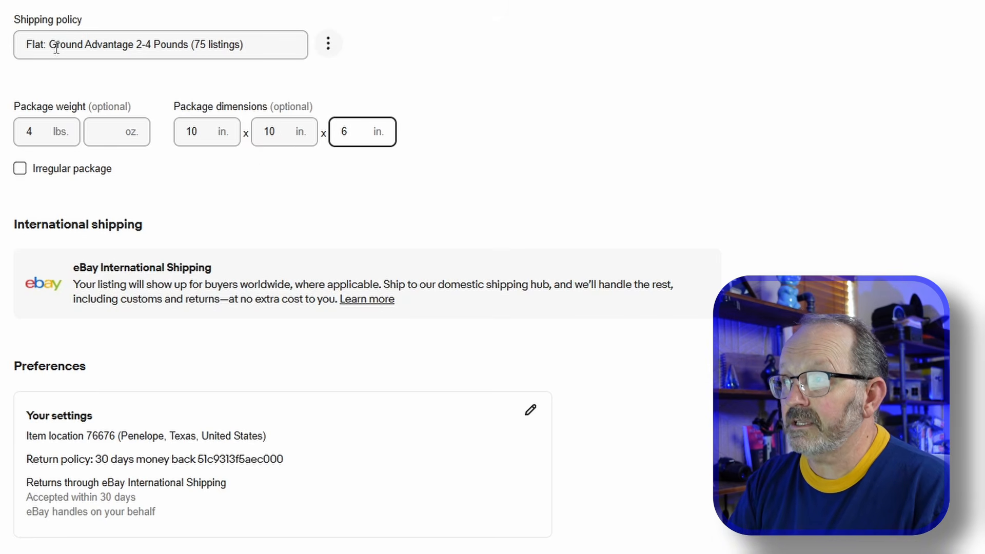
pyautogui.moveTo(49, 46); pyautogui.dragTo(134, 49)
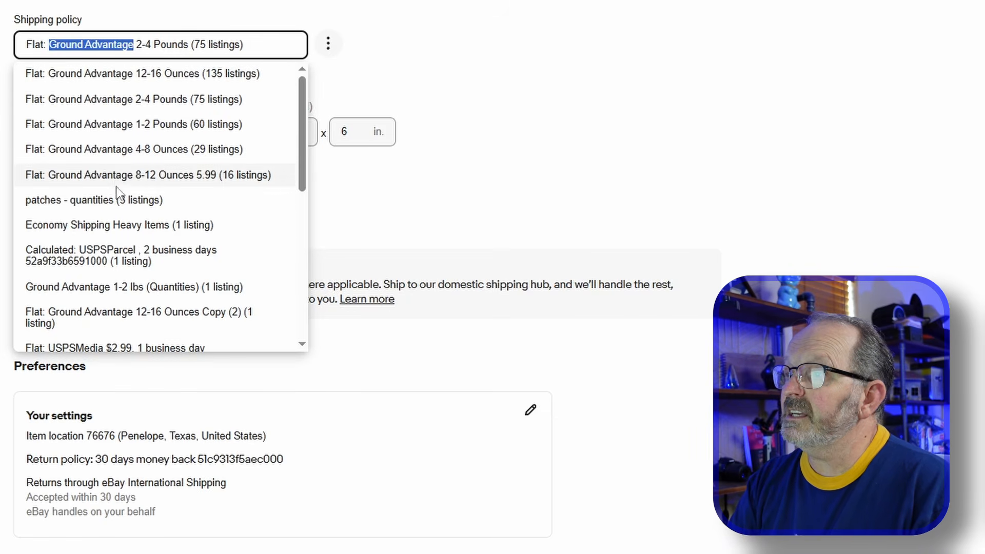
pyautogui.scroll(-5, 133, 283)
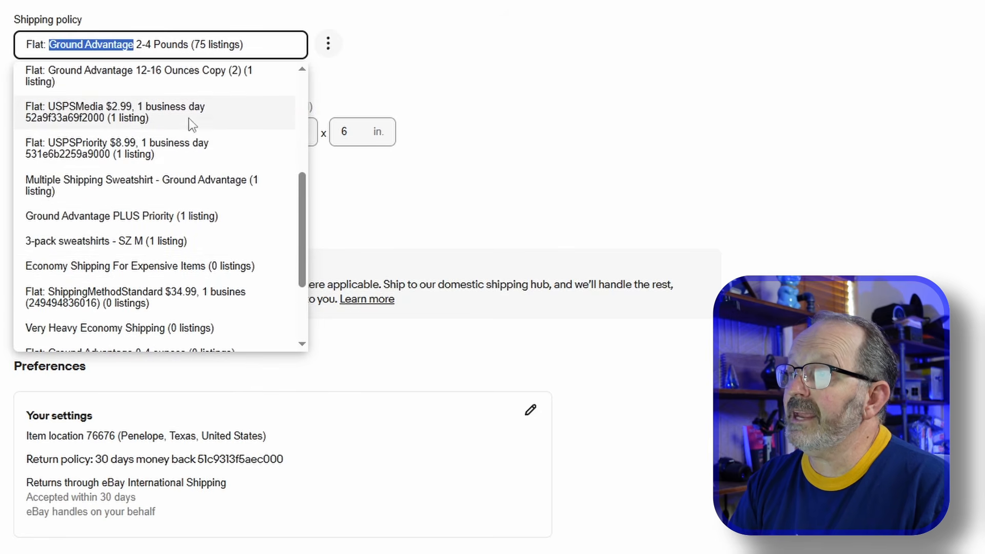
pyautogui.scroll(-3, 200, 207)
pyautogui.click(449, 168)
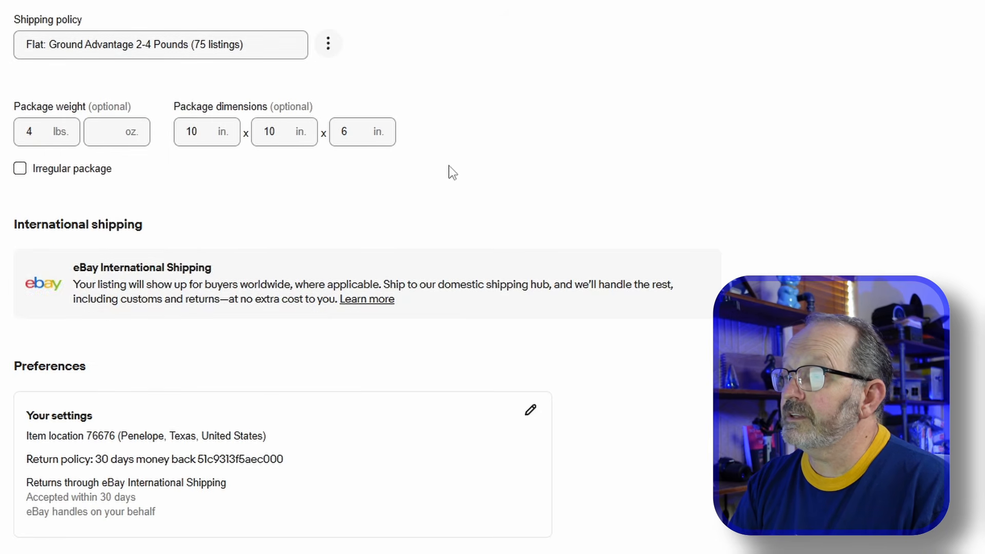
pyautogui.scroll(-5, 257, 212)
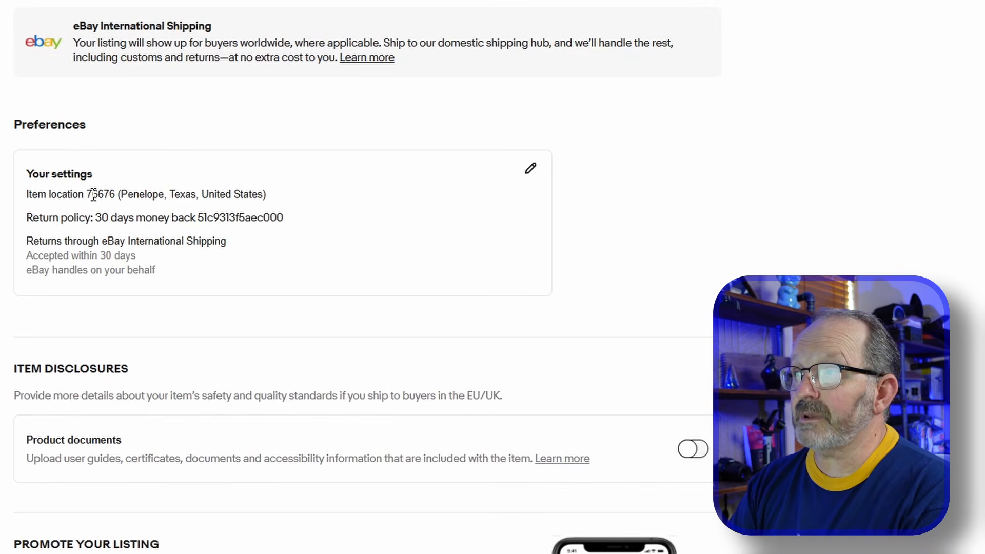
pyautogui.scroll(5, 18, 291)
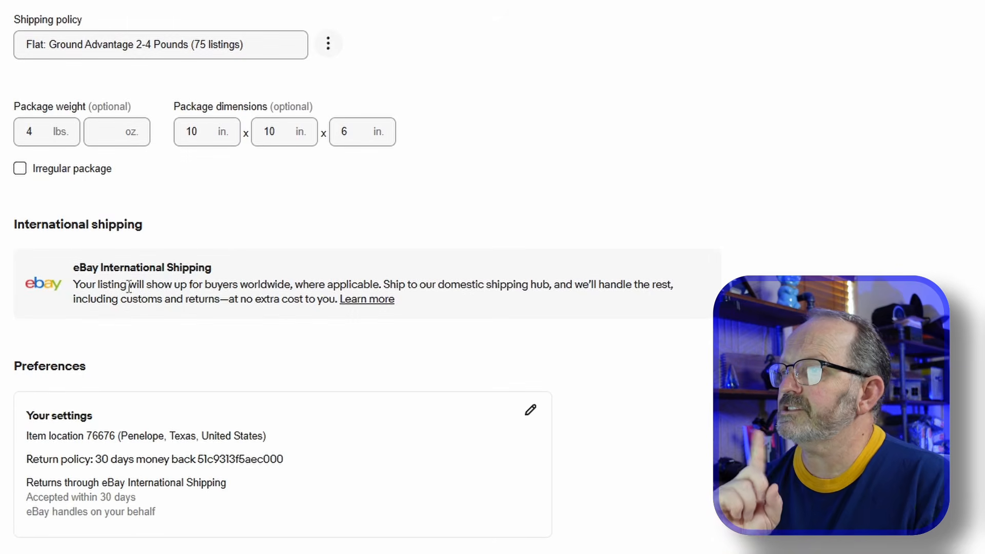